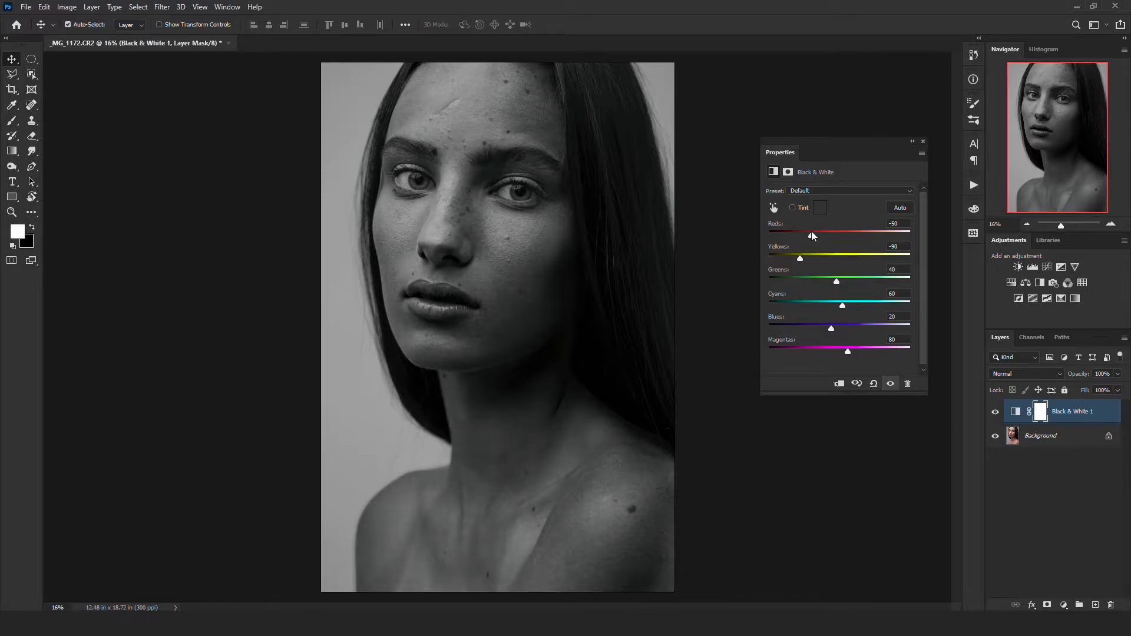
- Add an empty layer and place it between the Black & White adjustment and the Background
left_click(923, 142)
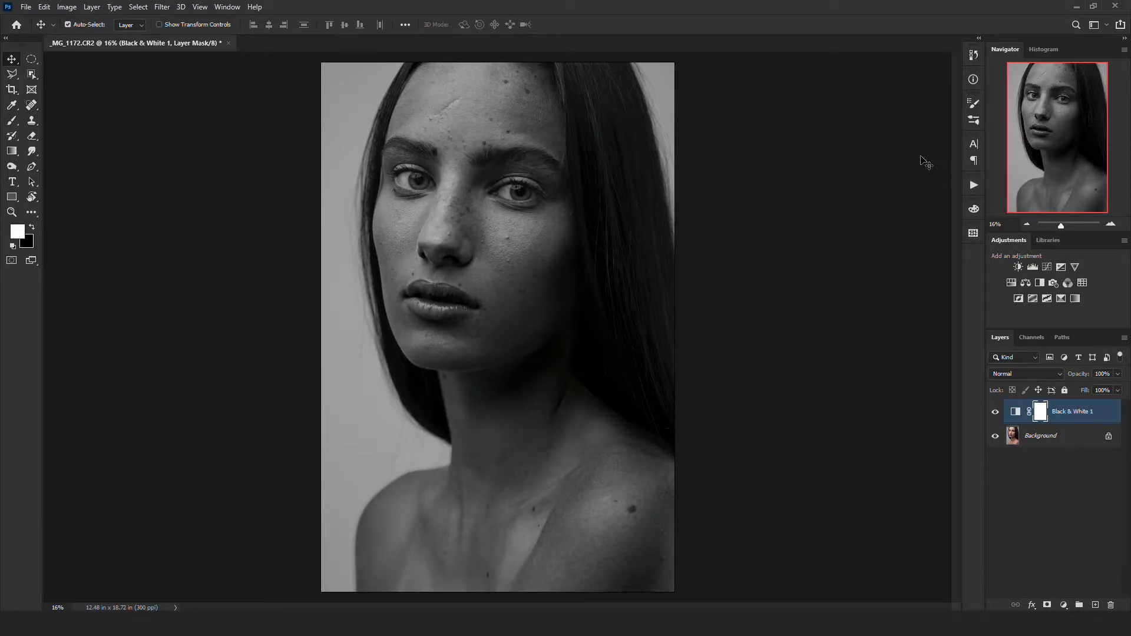
left_click(1096, 605)
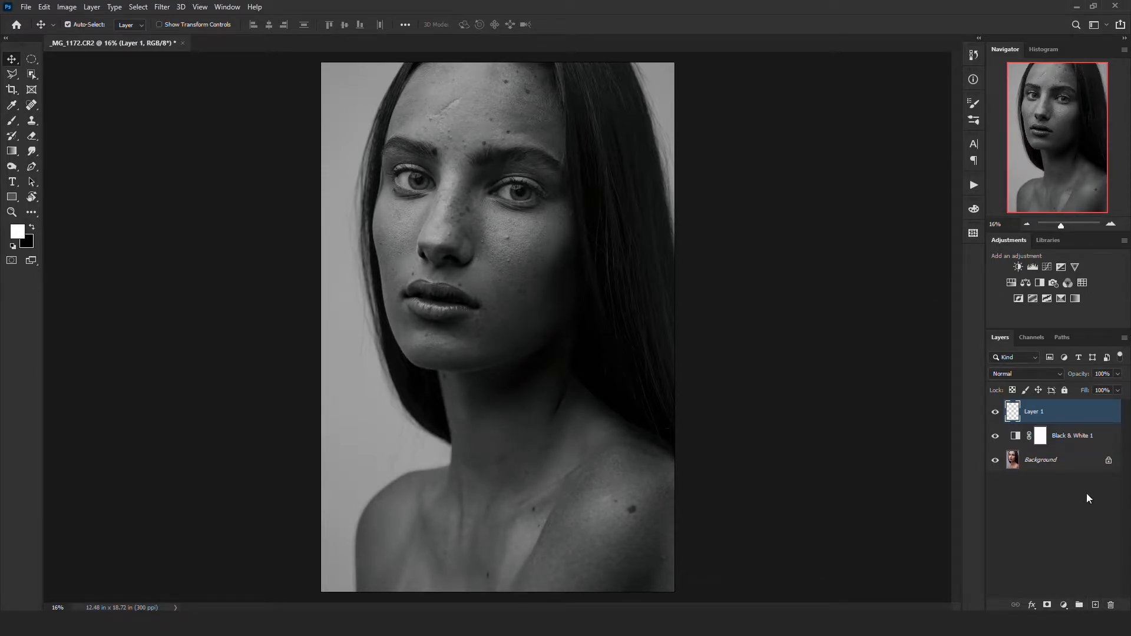
left_click_drag(1079, 417, 1038, 445)
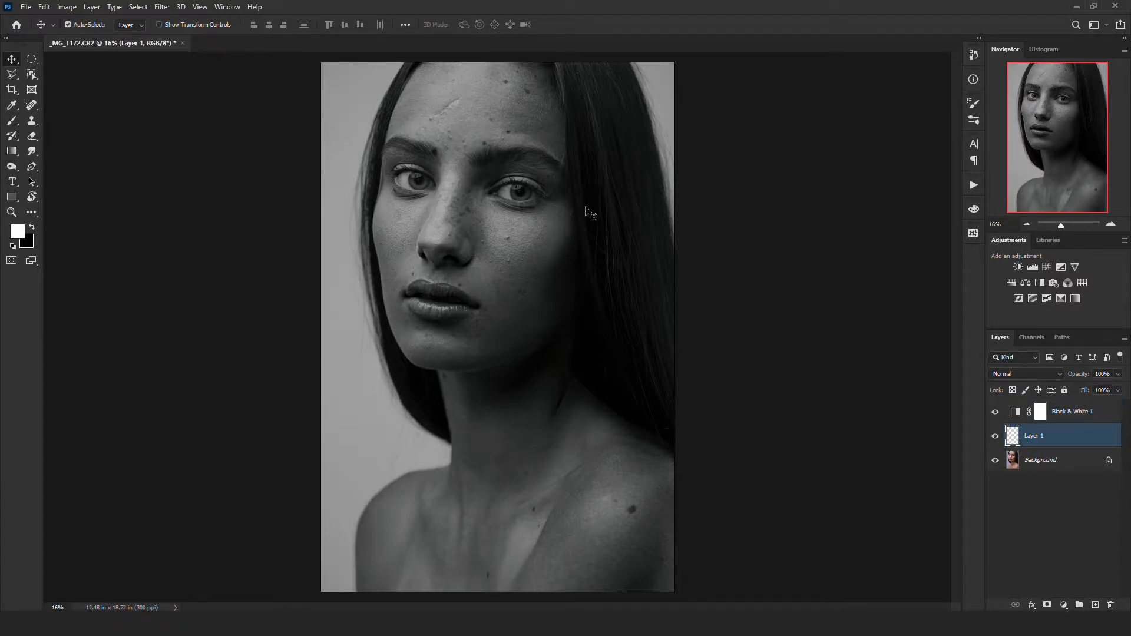
- Remove the moles on the shadowed cheek with the Spot Healing Brush
left_click(32, 106)
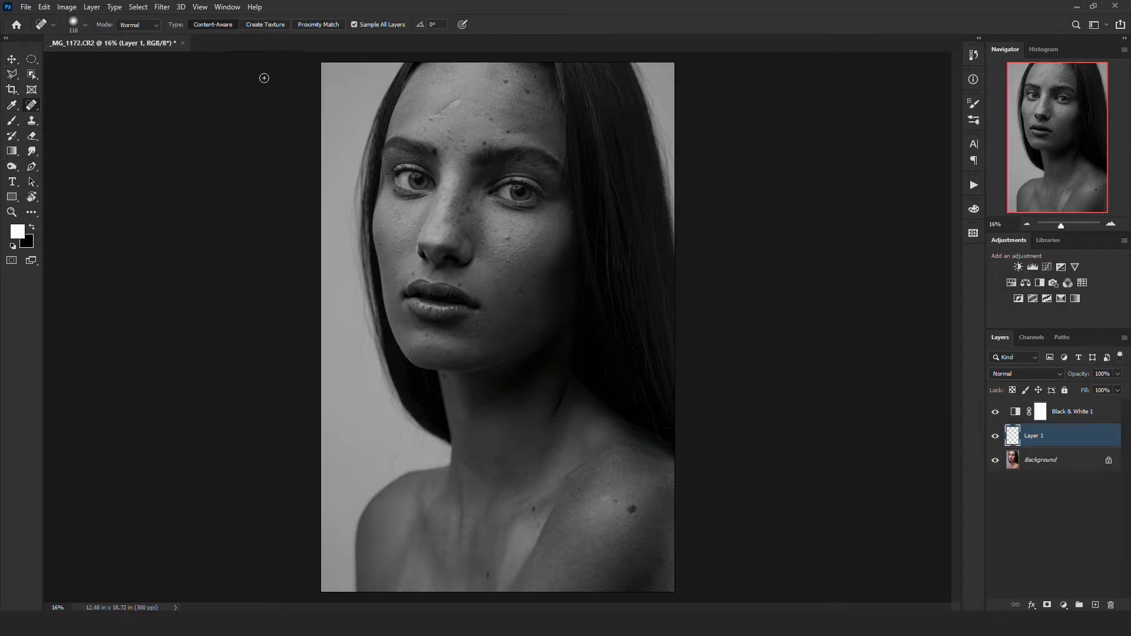
scroll(520, 229, "up", 6)
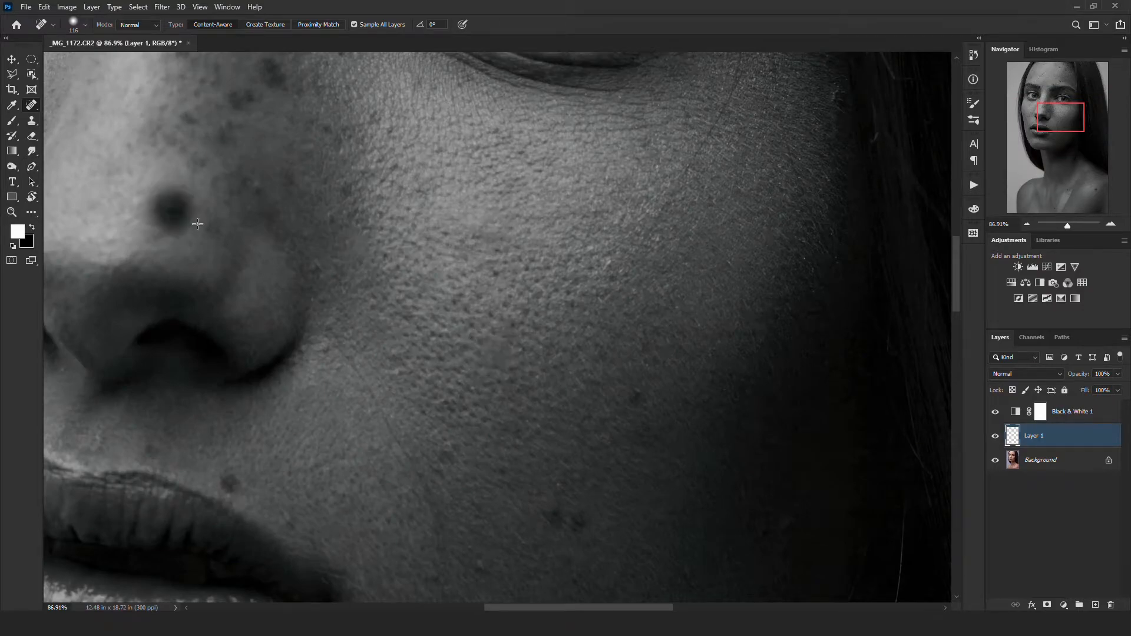
left_click_drag(513, 489, 416, 393)
left_click(457, 422)
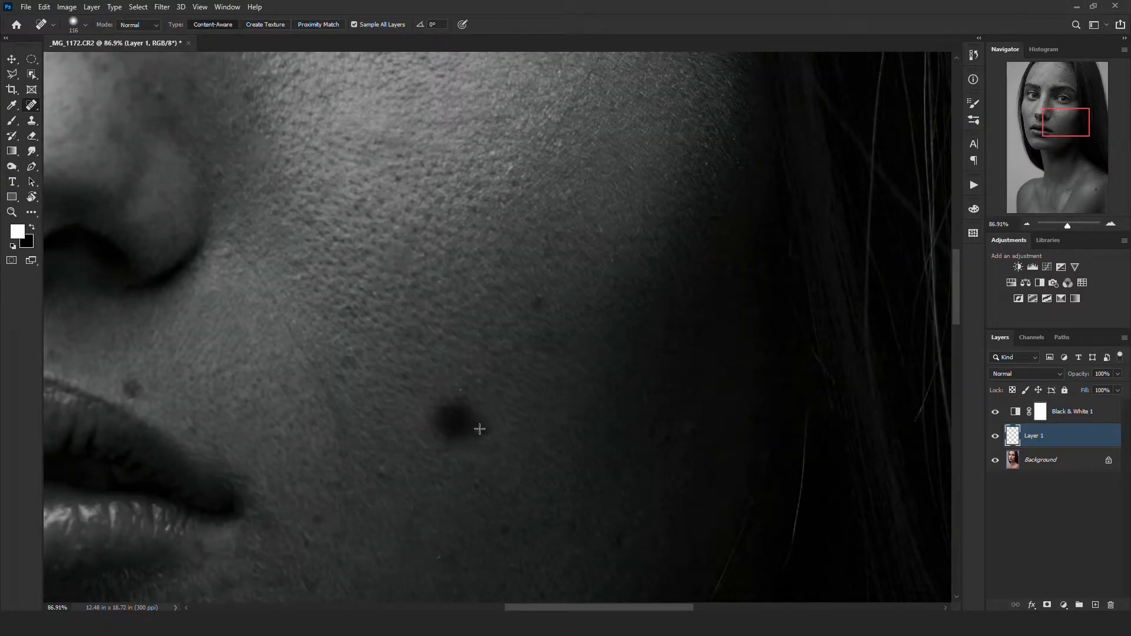
left_click(377, 466)
- Heal the dark spot just above the corner of the mouth
left_click_drag(152, 380, 345, 319)
left_click_drag(345, 319, 320, 323)
scroll(321, 324, "up", 5)
left_click_drag(330, 331, 522, 371)
left_click(336, 319)
- Heal the small blemishes on the lit cheek, beside the nose and below the eye
scroll(385, 348, "down", 4)
mouse_move(269, 351)
left_mouse_down()
mouse_move(648, 371)
mouse_move(667, 512)
left_mouse_up()
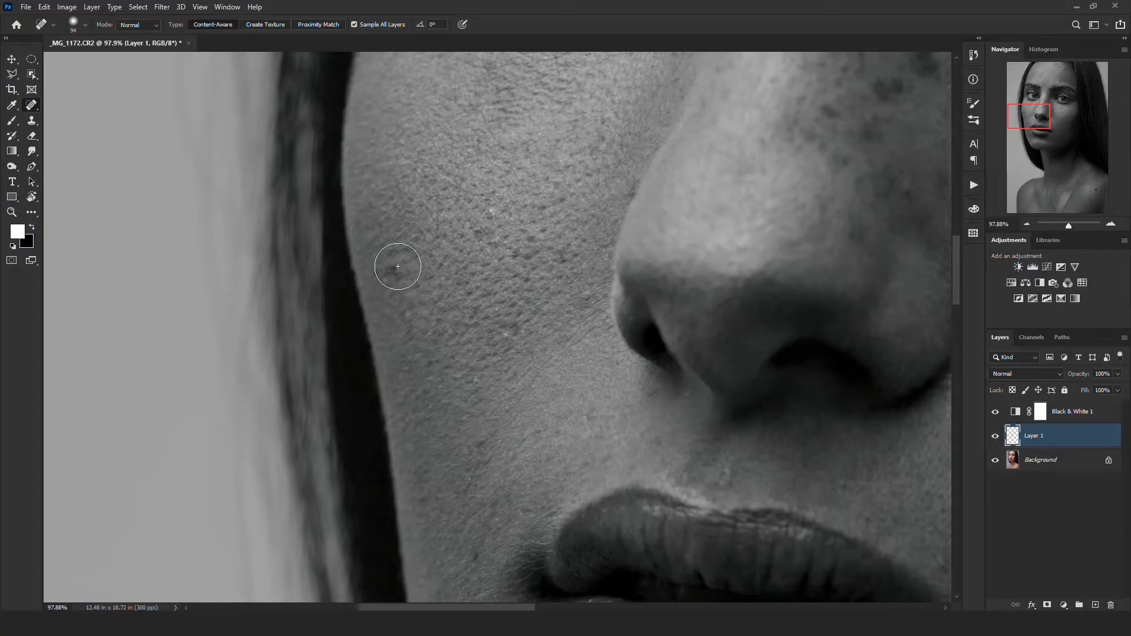
left_click(601, 309)
mouse_move(795, 138)
left_mouse_down()
mouse_move(571, 324)
mouse_move(569, 386)
left_mouse_up()
left_click(593, 336)
left_click_drag(618, 218, 592, 312)
left_click(598, 283)
scroll(598, 283, "down", 3)
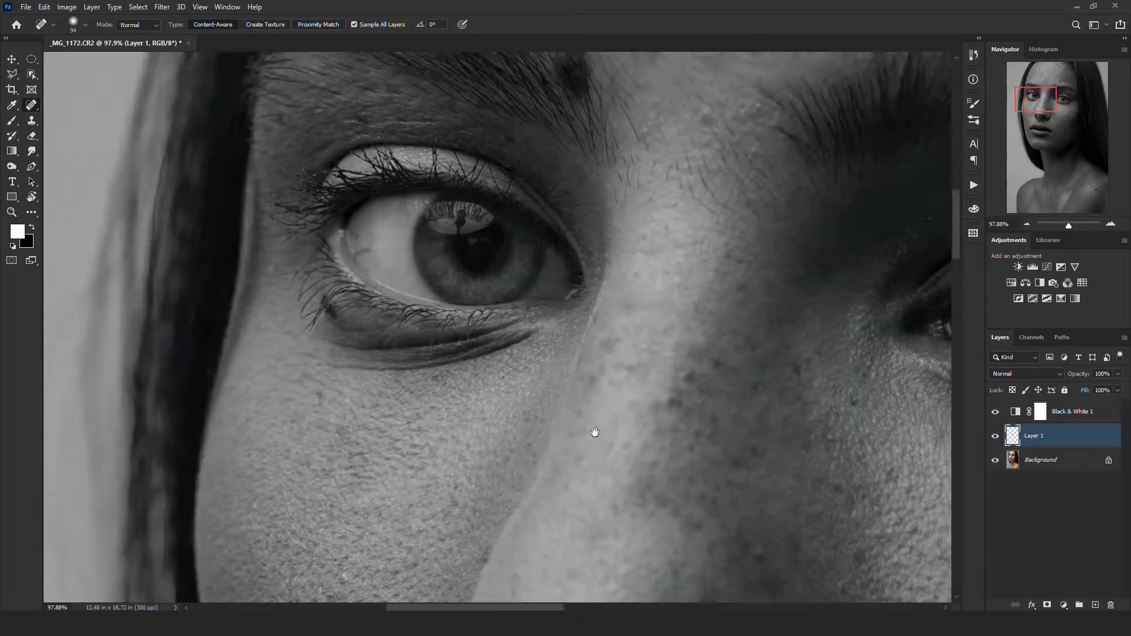
left_click(499, 251)
- Remove the moles on the neck, collarbone and upper chest with the Spot Healing Brush
mouse_move(768, 466)
left_mouse_down()
mouse_move(714, 401)
mouse_move(531, 245)
left_mouse_up()
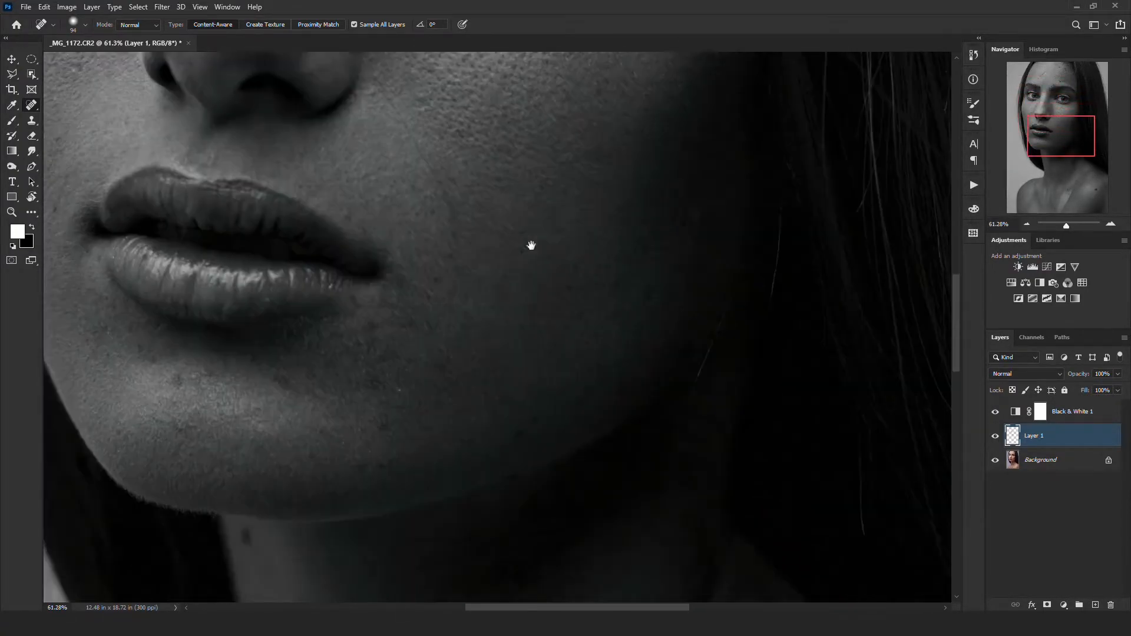
scroll(441, 478, "down", 10)
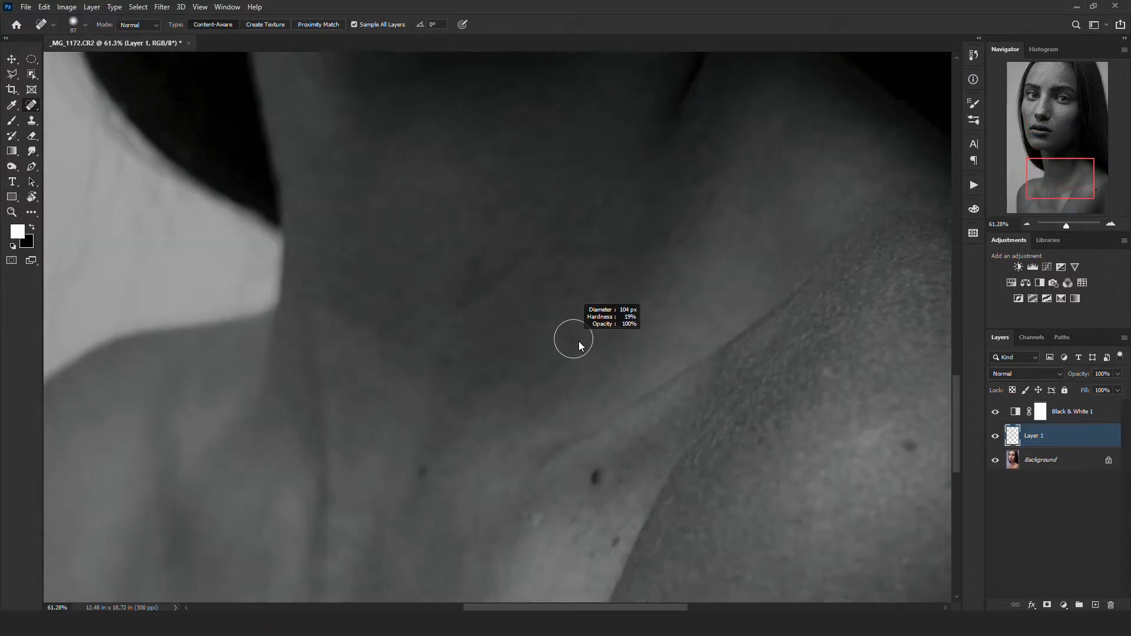
left_click(594, 477)
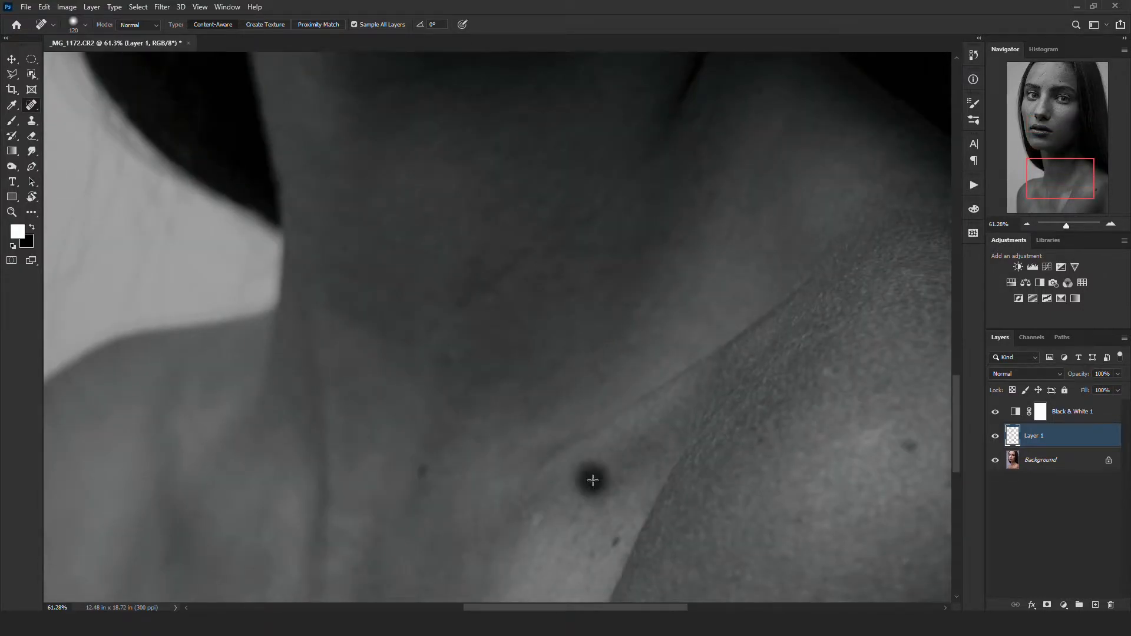
left_click(420, 471)
left_click(614, 541)
left_click(911, 447)
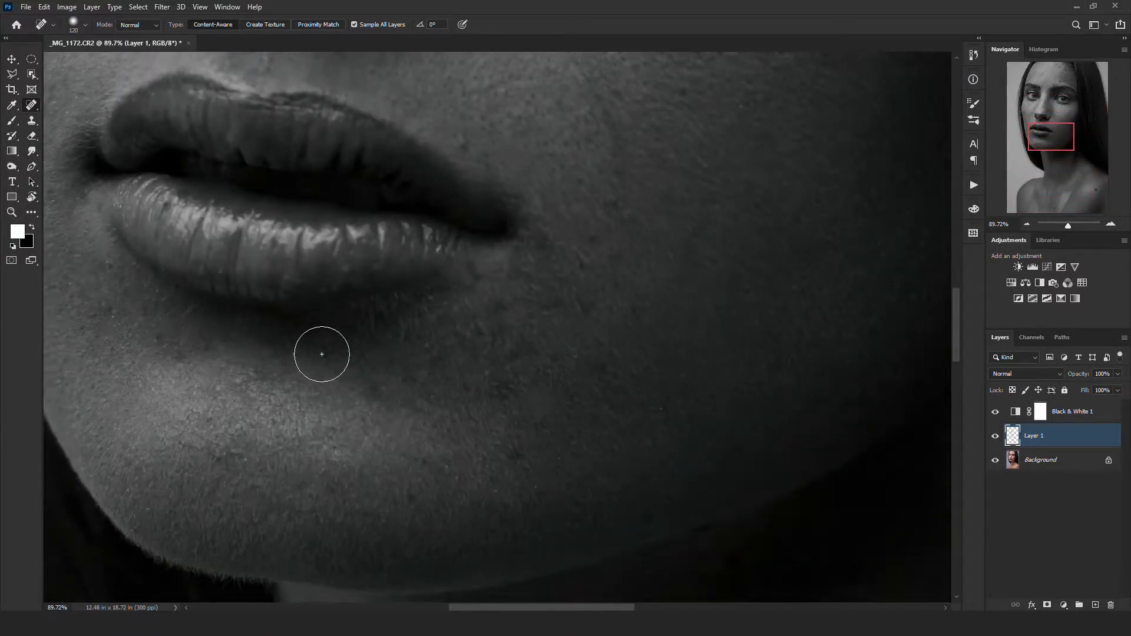
- Heal the small spots on the chin below the lower lip
scroll(321, 353, "down", 7)
scroll(330, 94, "up", 6)
left_click(358, 324)
left_click(407, 371)
left_click(439, 296)
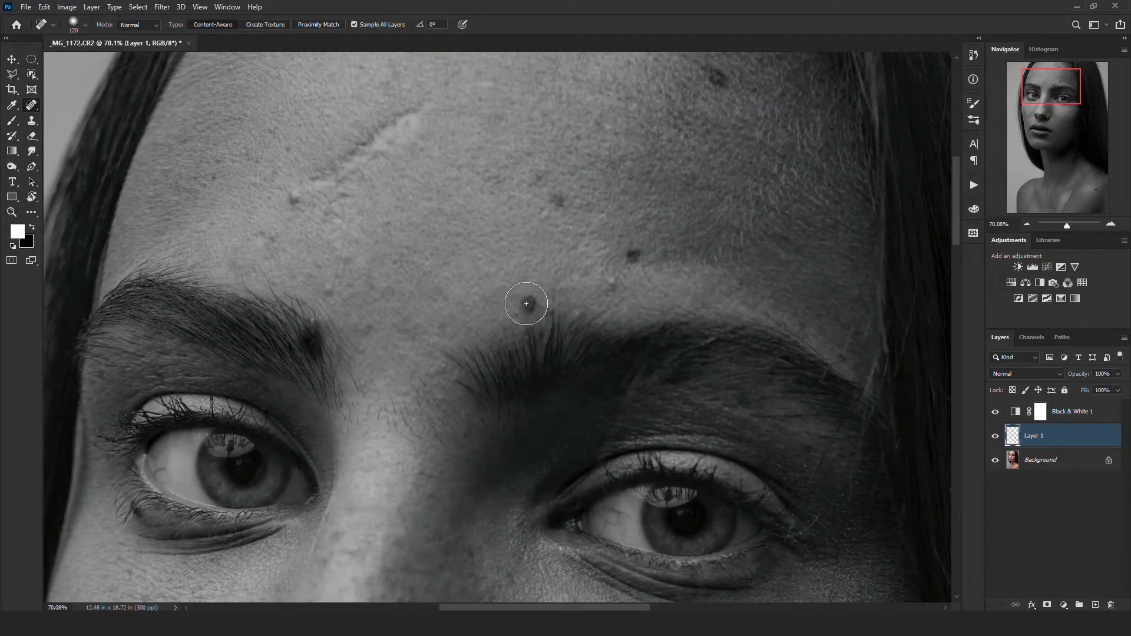
- Remove the dark moles on the forehead above the eyebrow, enlarging the healing brush for the last one
left_click(528, 305)
left_click(628, 255)
left_click(558, 199)
left_click_drag(564, 269, 495, 419)
key("bracketright")
key("bracketright")
left_click(644, 230)
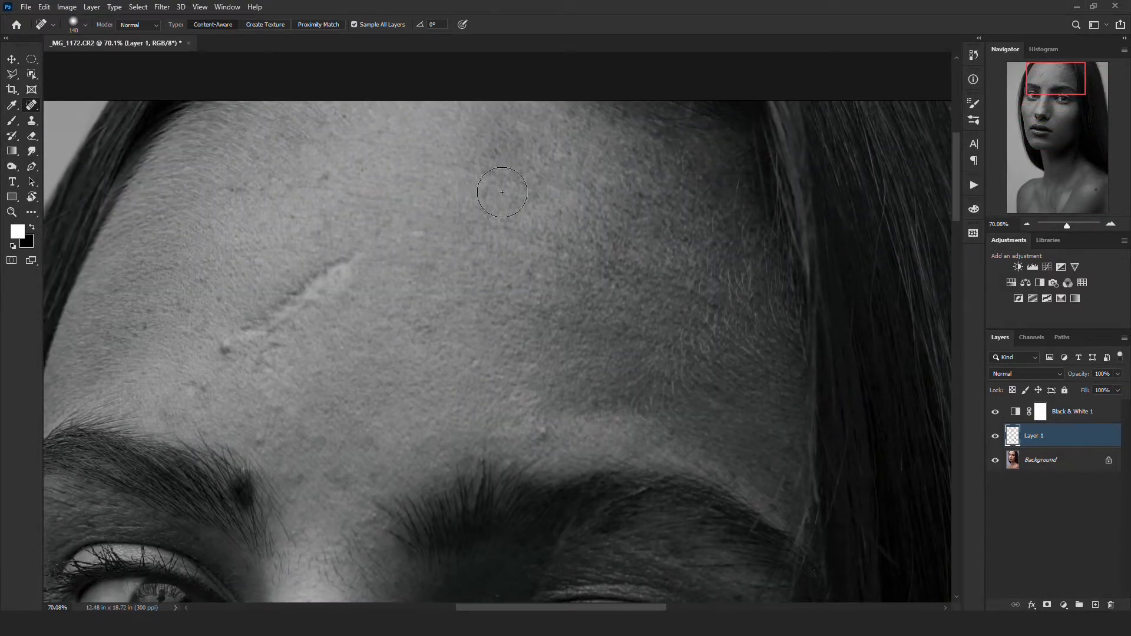
- Heal the diagonal scar on the forehead and the small blemishes around it
left_click_drag(235, 346, 368, 251)
scroll(286, 353, "down", 2)
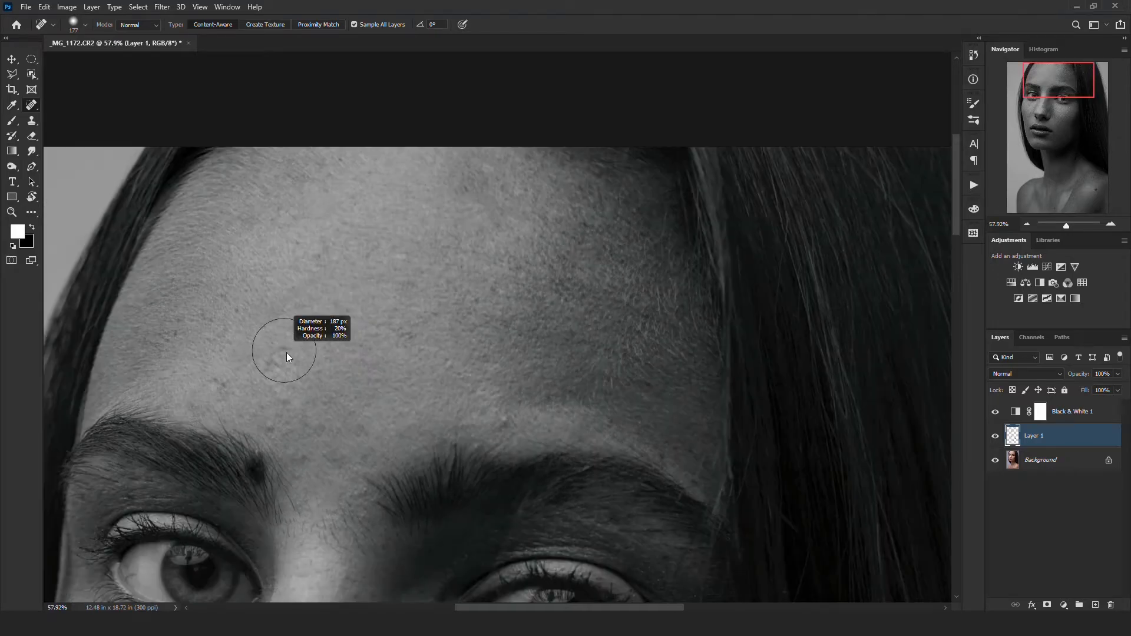
scroll(229, 368, "up", 6)
left_click(207, 396)
left_click(316, 334)
left_click_drag(383, 465, 423, 314)
left_click(734, 308)
mouse_move(423, 481)
left_mouse_down()
mouse_move(432, 428)
mouse_move(419, 490)
left_mouse_up()
- Heal the remaining small blemishes across the face and compare the retouching layer off and on
left_click_drag(340, 214, 364, 240)
scroll(363, 240, "down", 1)
left_click(292, 224)
left_click_drag(276, 221, 331, 179)
scroll(327, 241, "down", 3)
scroll(468, 179, "up", 3)
mouse_move(549, 113)
left_mouse_down()
mouse_move(468, 179)
mouse_move(490, 215)
left_mouse_up()
scroll(505, 225, "down", 6)
left_click_drag(433, 453, 451, 257)
scroll(451, 259, "down", 2)
left_click(995, 437)
left_click(995, 437)
- Cover the dark mole at the inner end of the eyebrow using the Clone Stamp
scroll(411, 159, "up", 4)
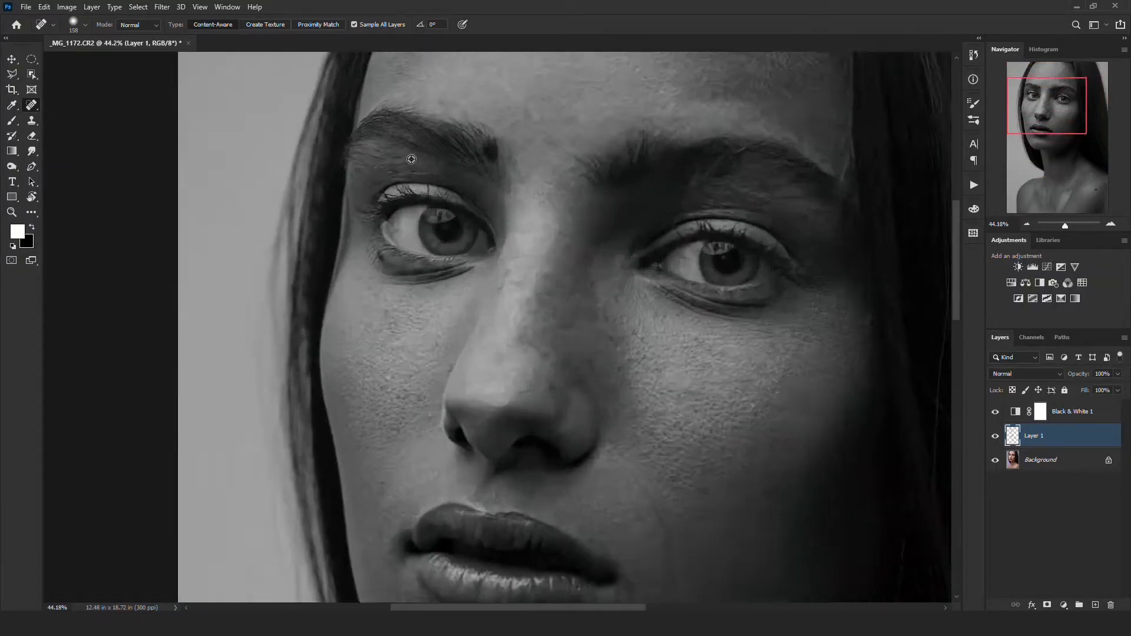
scroll(411, 159, "up", 5)
left_click_drag(503, 138, 414, 192)
key("s")
right_click(492, 197, "alt")
scroll(439, 237, "down", 2)
right_click(432, 255, "alt")
scroll(438, 220, "up", 2)
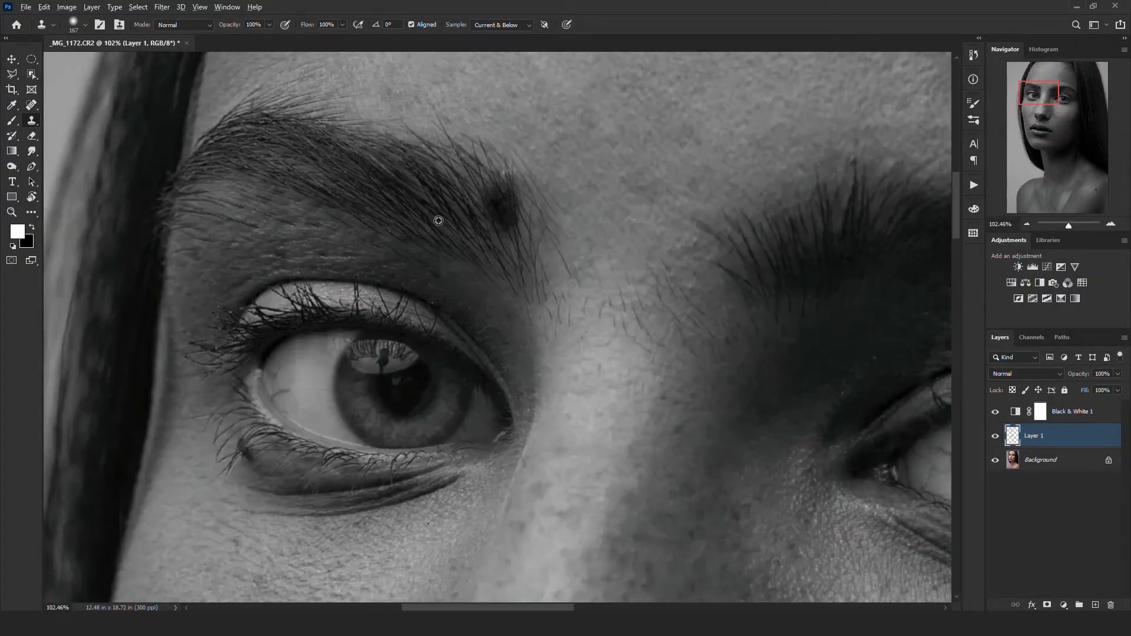
right_click(500, 214, "alt")
- Retouch the shadowed jawline beside the chin with the Clone Stamp
scroll(504, 214, "down", 7)
left_click_drag(518, 406, 521, 253)
scroll(712, 525, "up", 5)
right_click(682, 490, "alt")
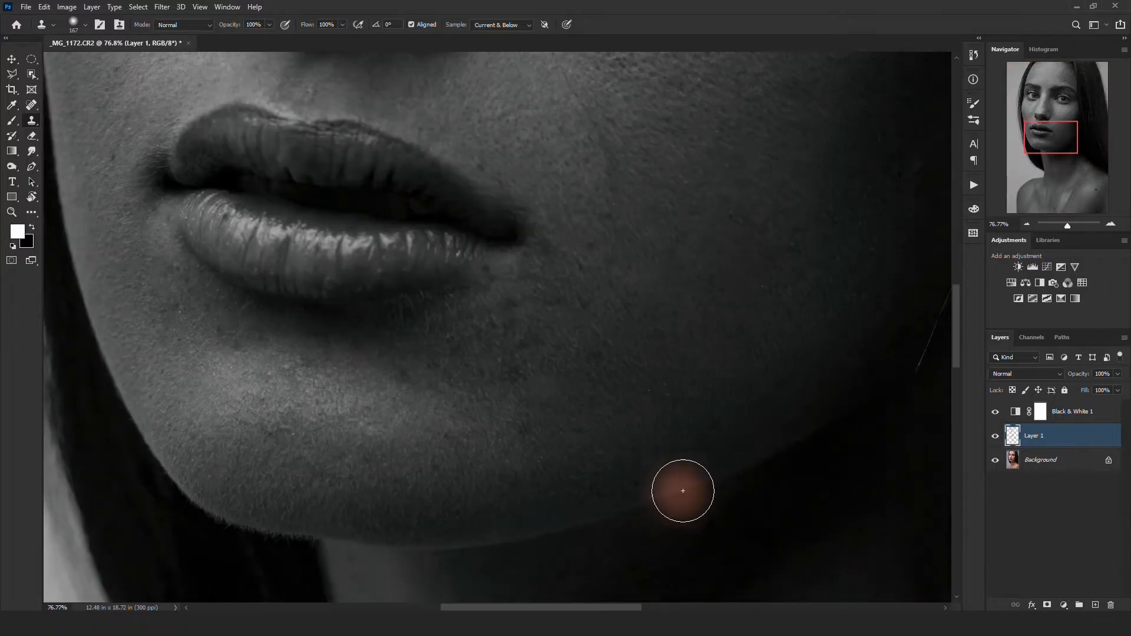
right_click(599, 459, "alt")
scroll(598, 458, "down", 7)
- Remove the large mole on the shoulder with the Spot Healing Brush
key("j")
scroll(570, 409, "up", 5)
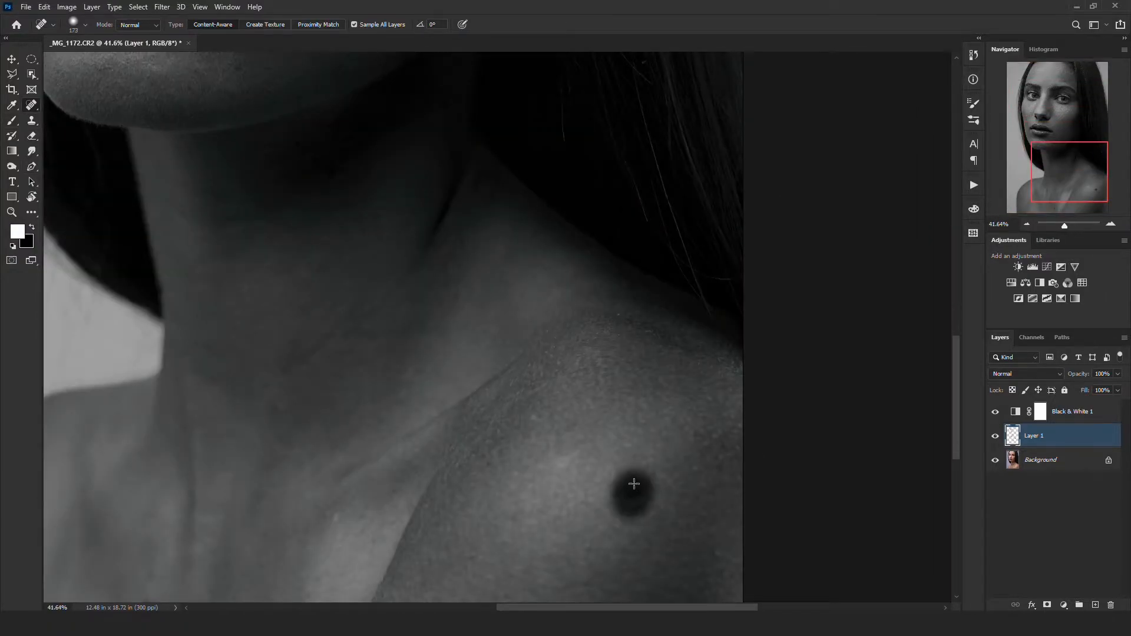
scroll(633, 484, "down", 3)
scroll(389, 546, "up", 3)
scroll(398, 464, "down", 5)
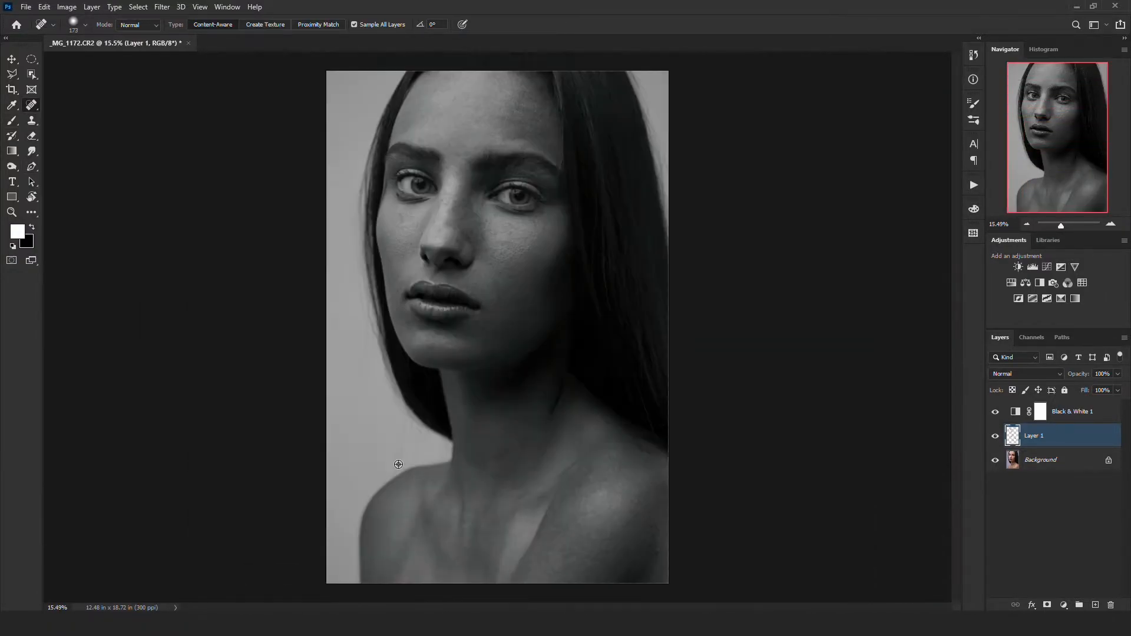
- Delete the Black & White adjustment layer to return the portrait to color
scroll(398, 464, "down", 1)
scroll(398, 464, "up", 1)
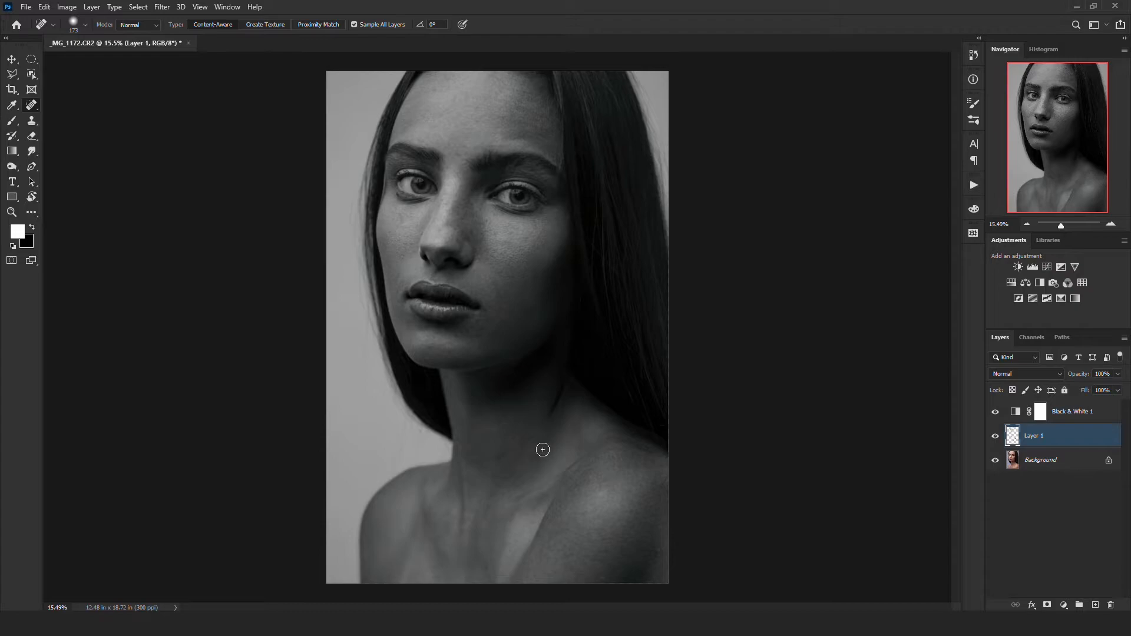
left_click(1074, 417)
left_click_drag(1089, 421, 1110, 605)
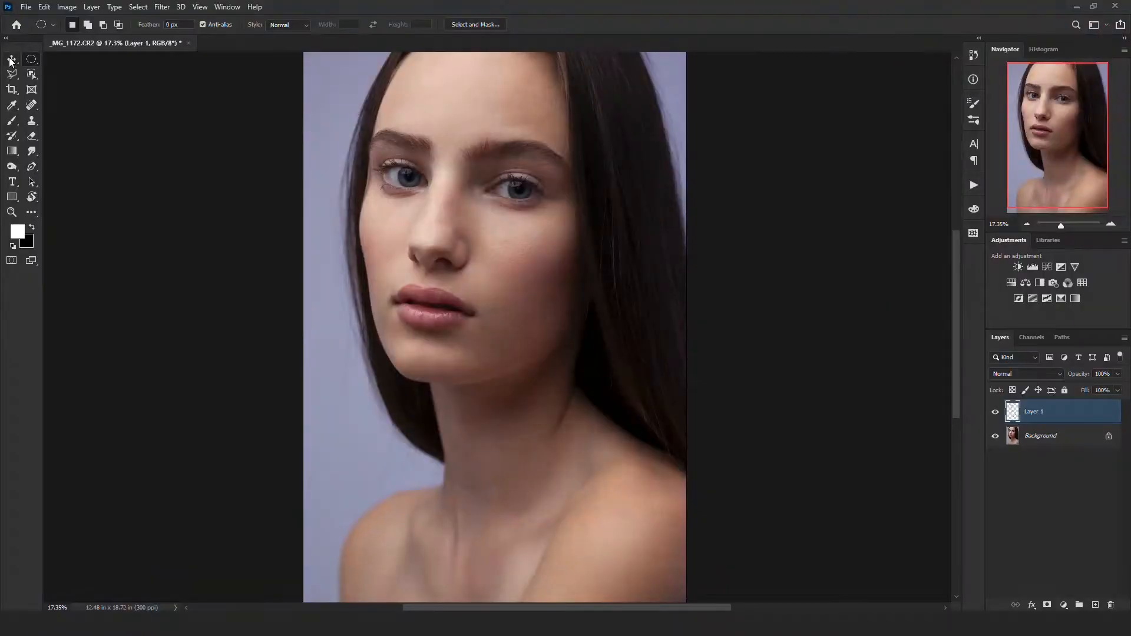
- On a new layer, make an elliptical selection of one iris without its pupil and fill it with white
key("v")
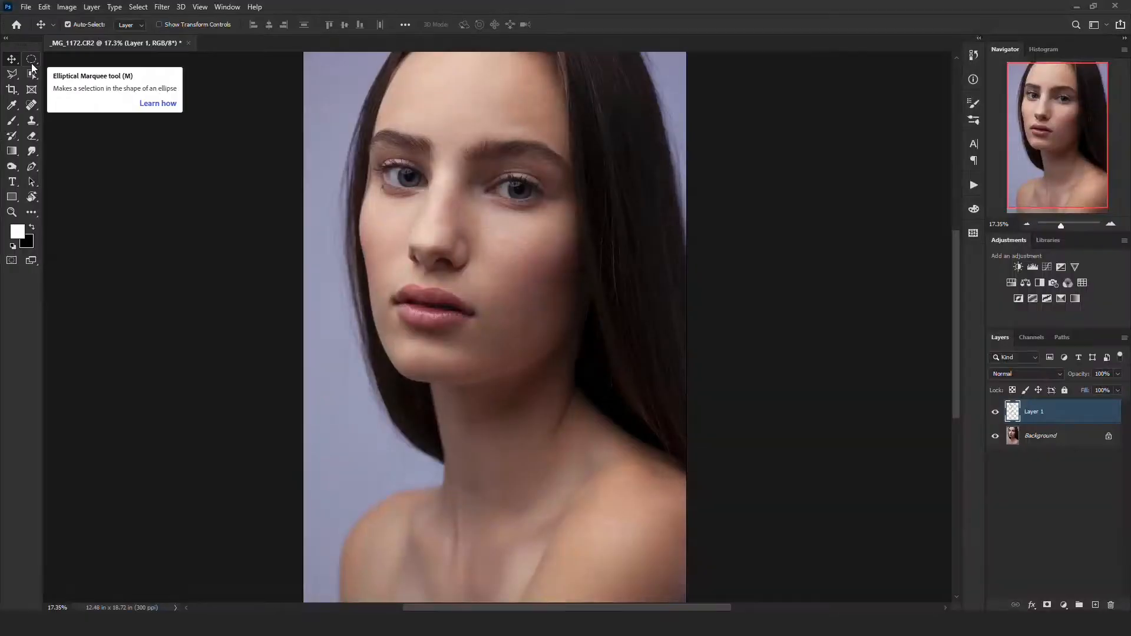
left_click(31, 60)
scroll(519, 185, "up", 5)
left_click_drag(517, 192, 549, 223)
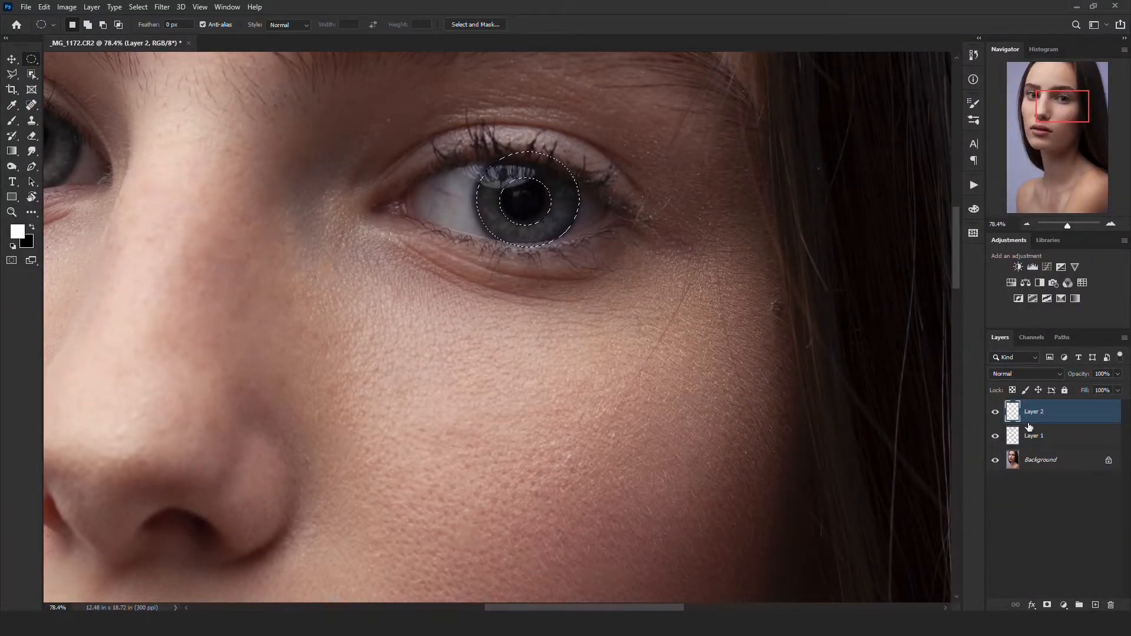
key("alt+BackSpace")
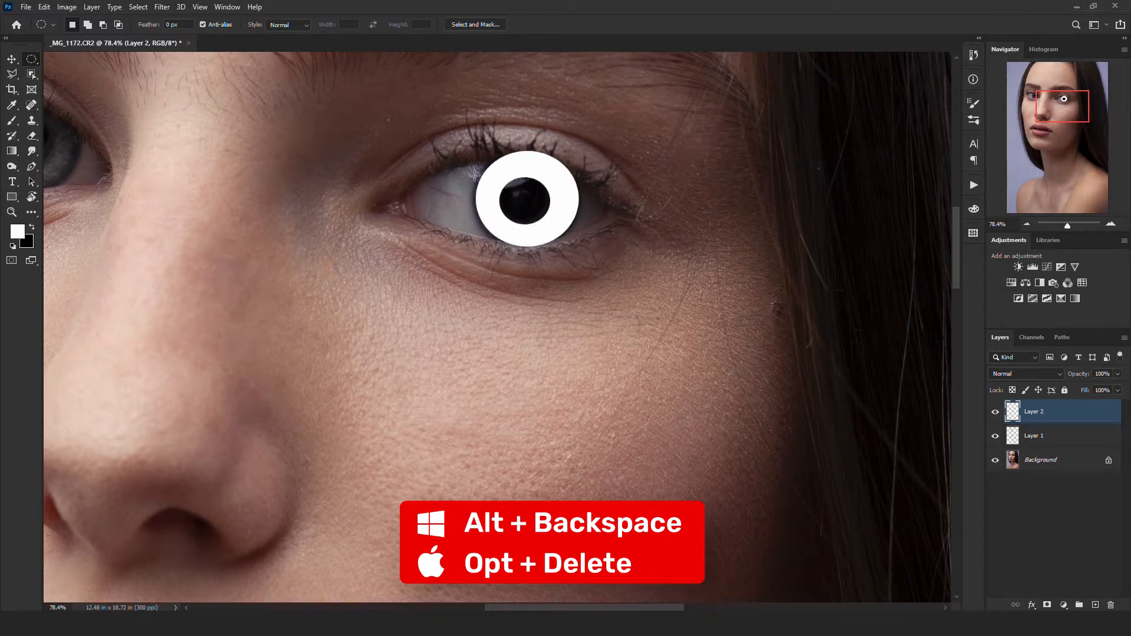
- Apply a Gaussian Blur with a 3.6-pixel radius to the white iris ring and set its layer's blend mode to Overlay
left_click(161, 7)
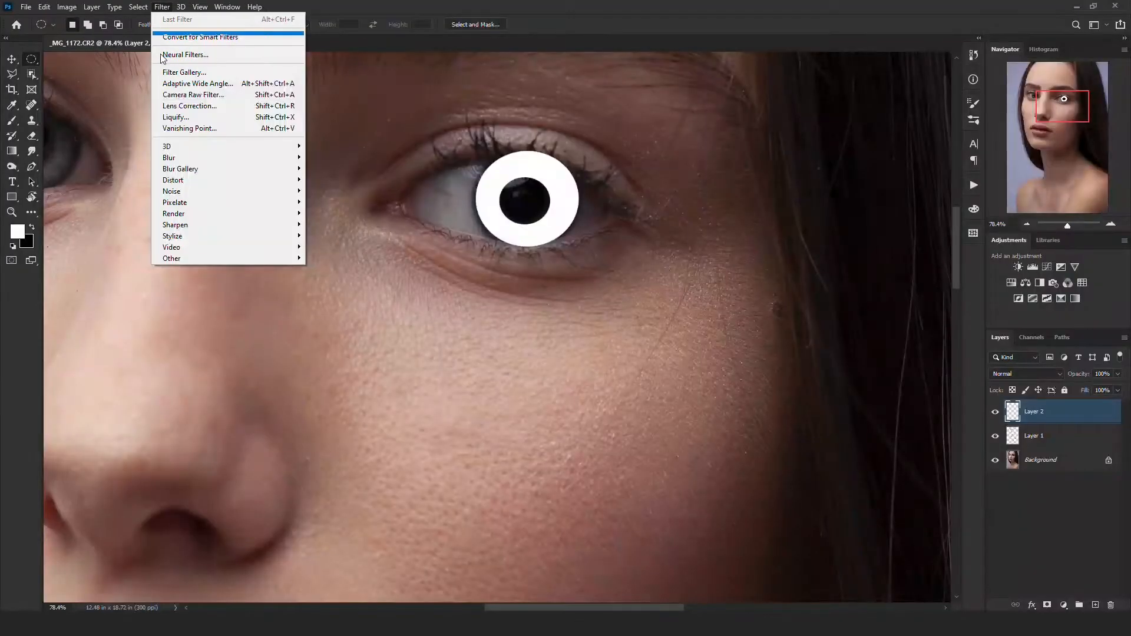
mouse_move(177, 158)
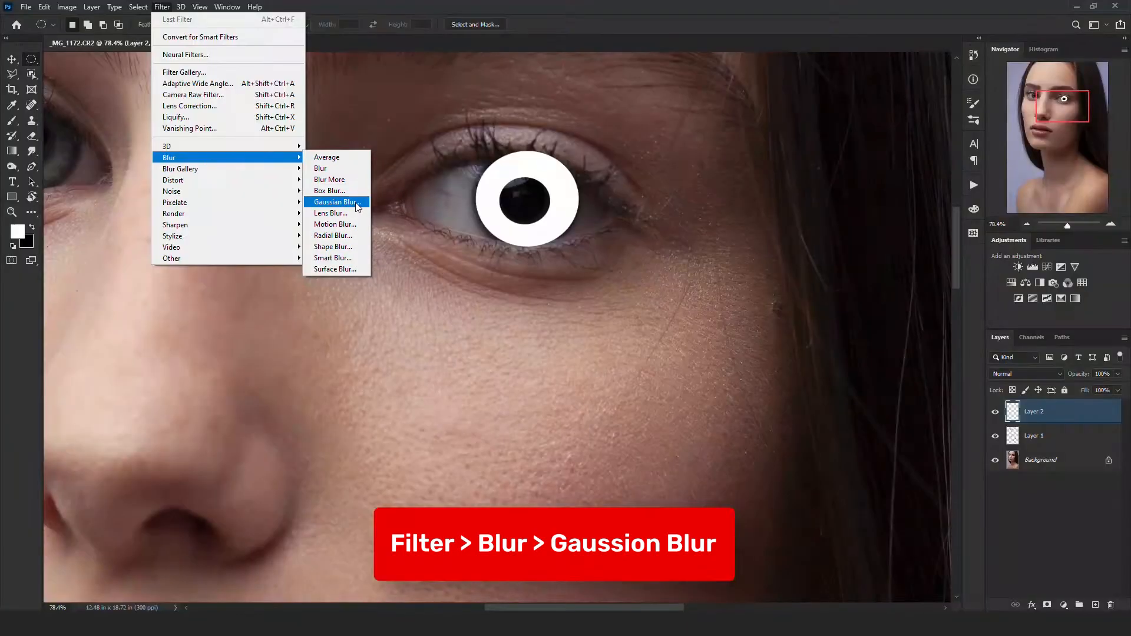
left_click(336, 202)
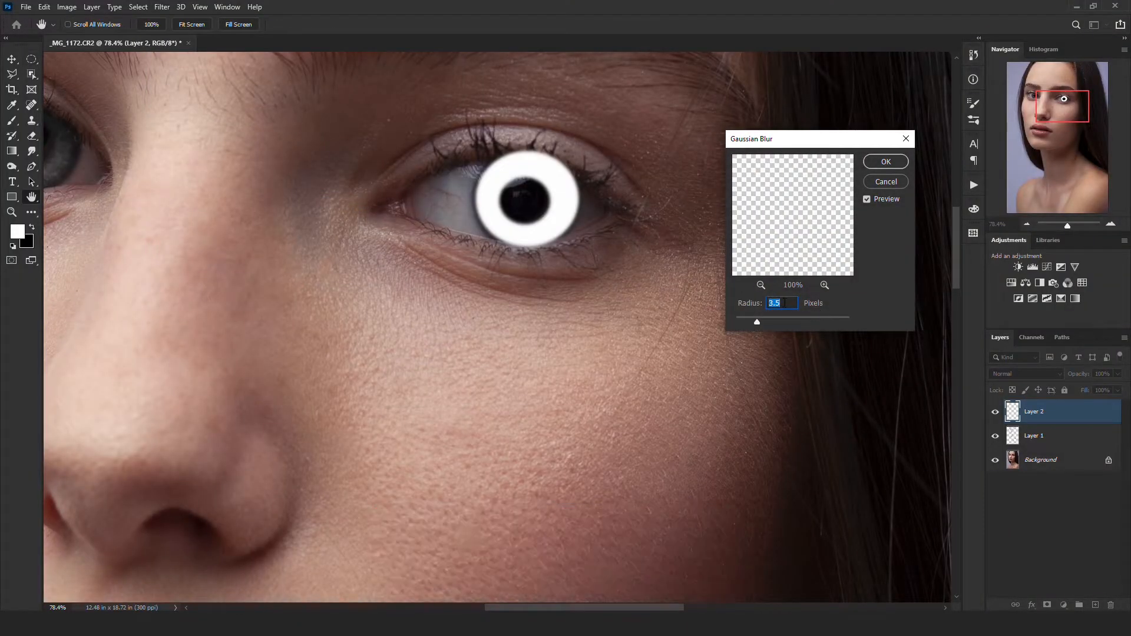
left_click(879, 167)
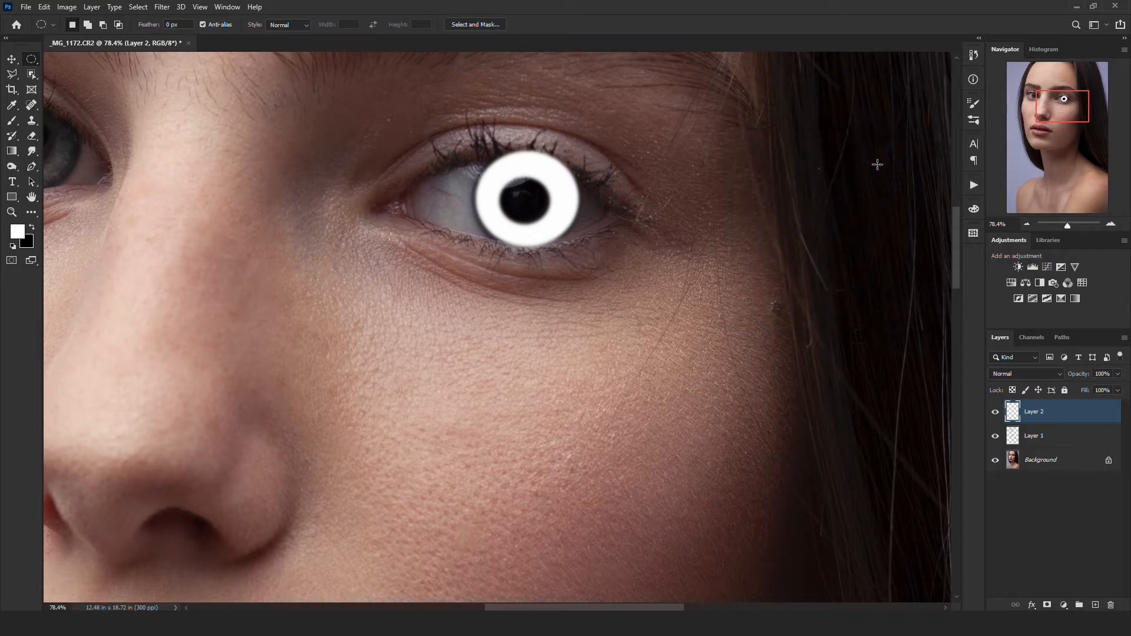
left_click(1006, 373)
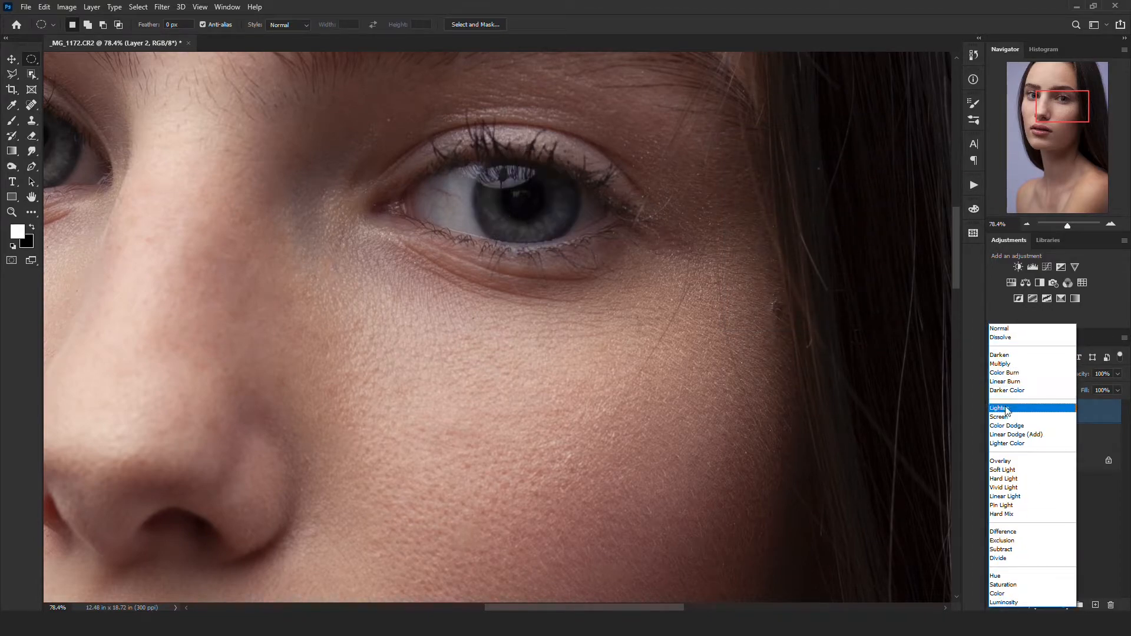
left_click(1013, 463)
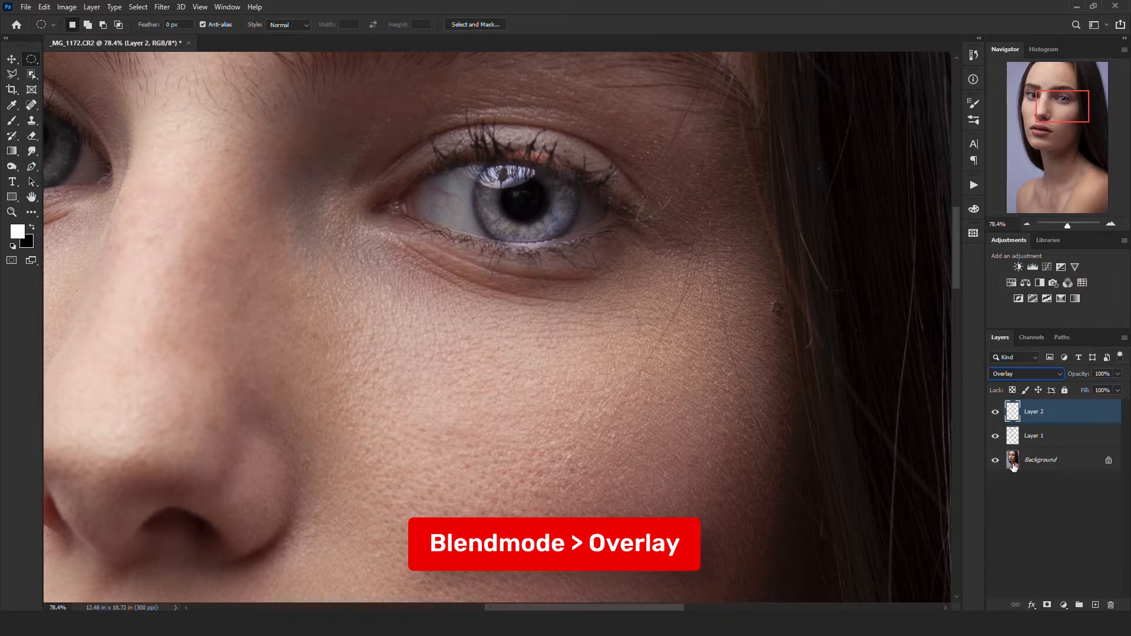
- Erase the parts of the iris highlight that spill over the upper and lower eyelids
left_click(31, 139)
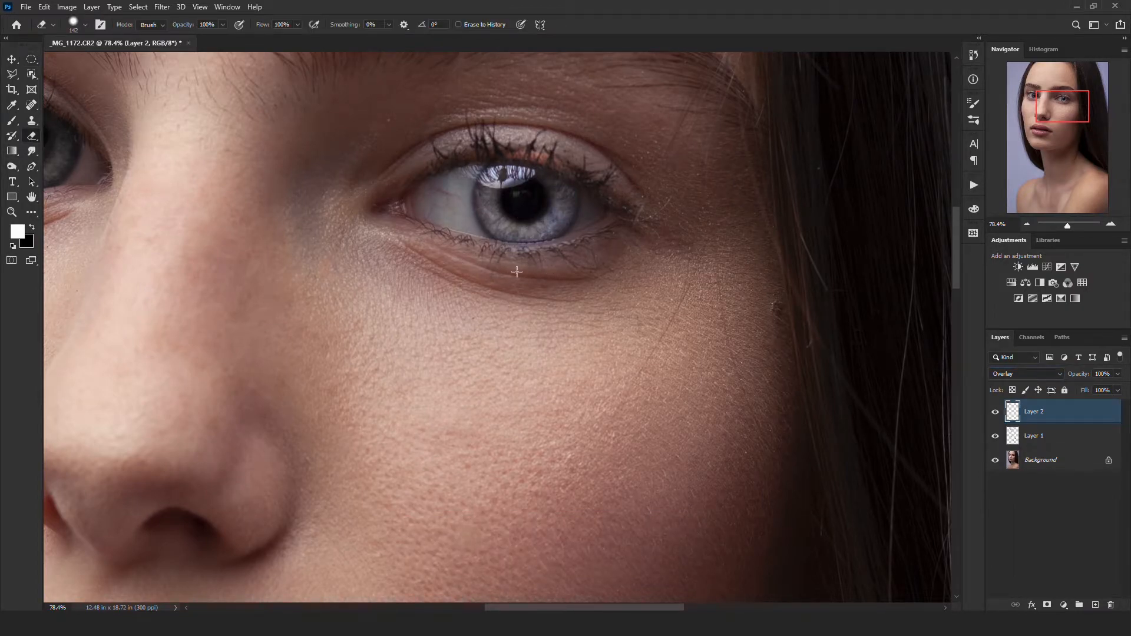
left_click_drag(516, 272, 512, 270)
left_click_drag(523, 128, 596, 151)
mouse_move(576, 144)
left_mouse_down()
mouse_move(488, 126)
mouse_move(590, 151)
mouse_move(534, 131)
mouse_move(479, 134)
mouse_move(440, 165)
left_mouse_up()
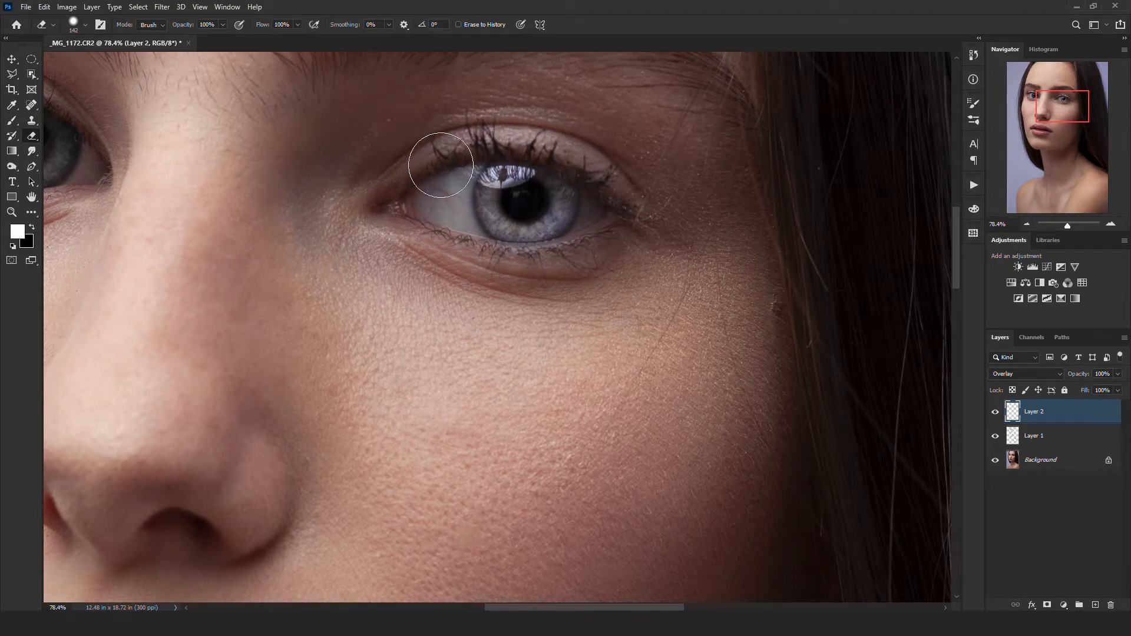
left_click_drag(606, 142, 561, 140)
scroll(516, 128, "down", 4)
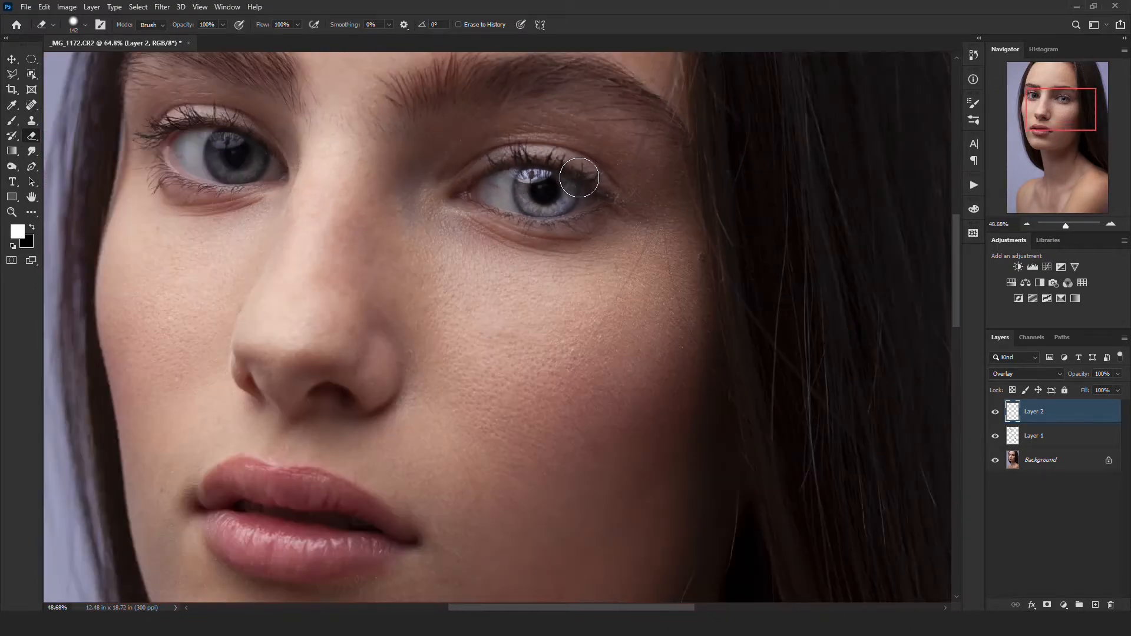
- Duplicate the iris highlight onto the other eye and transform the copy to 100.83% width to fit that iris
left_click(8, 65)
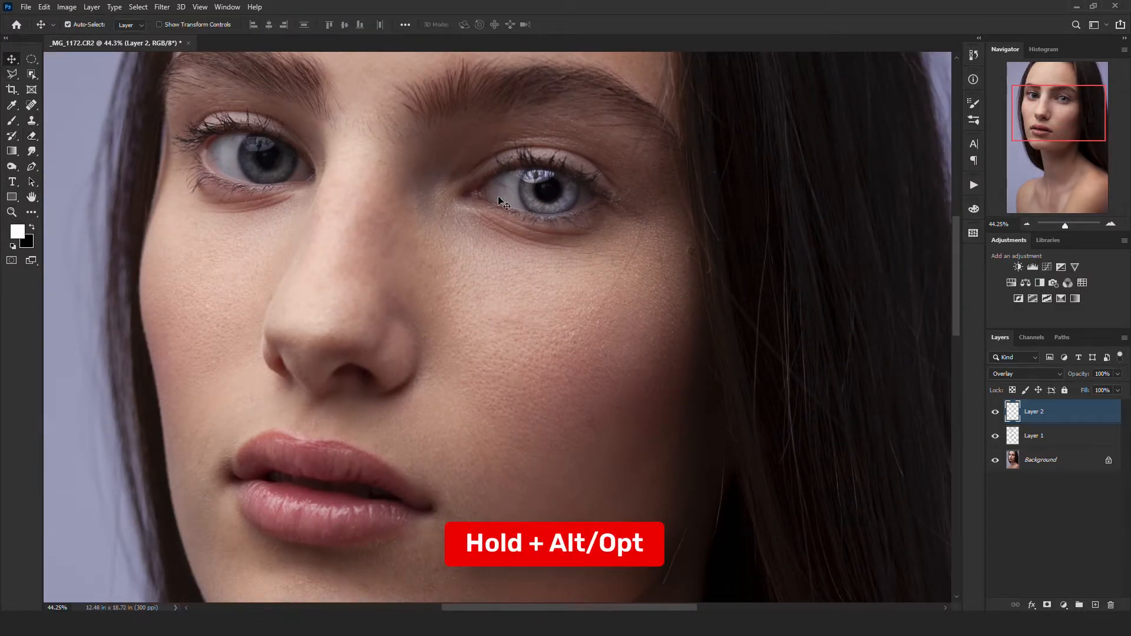
left_click_drag(556, 203, 300, 157)
key("ctrl+t")
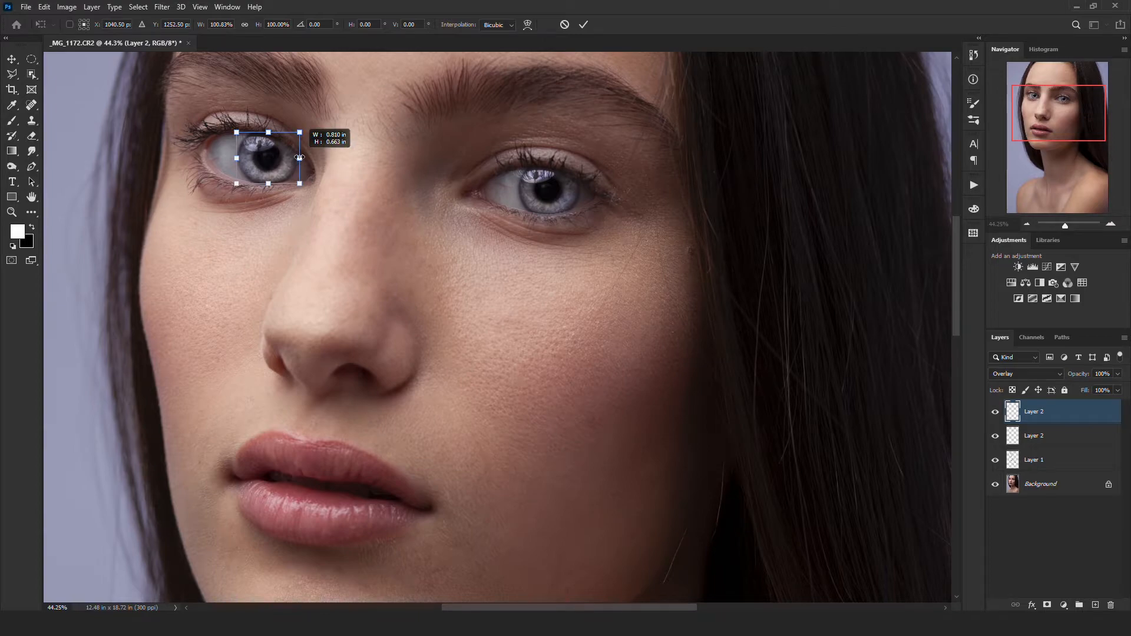
scroll(299, 158, "up", 5)
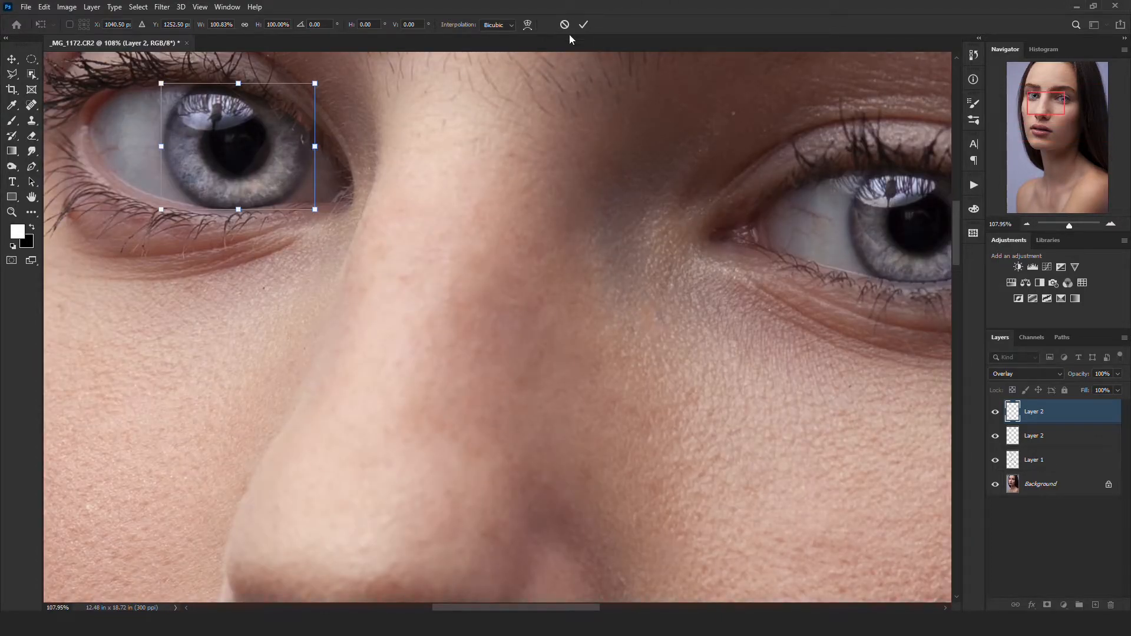
left_click(583, 24)
key("e")
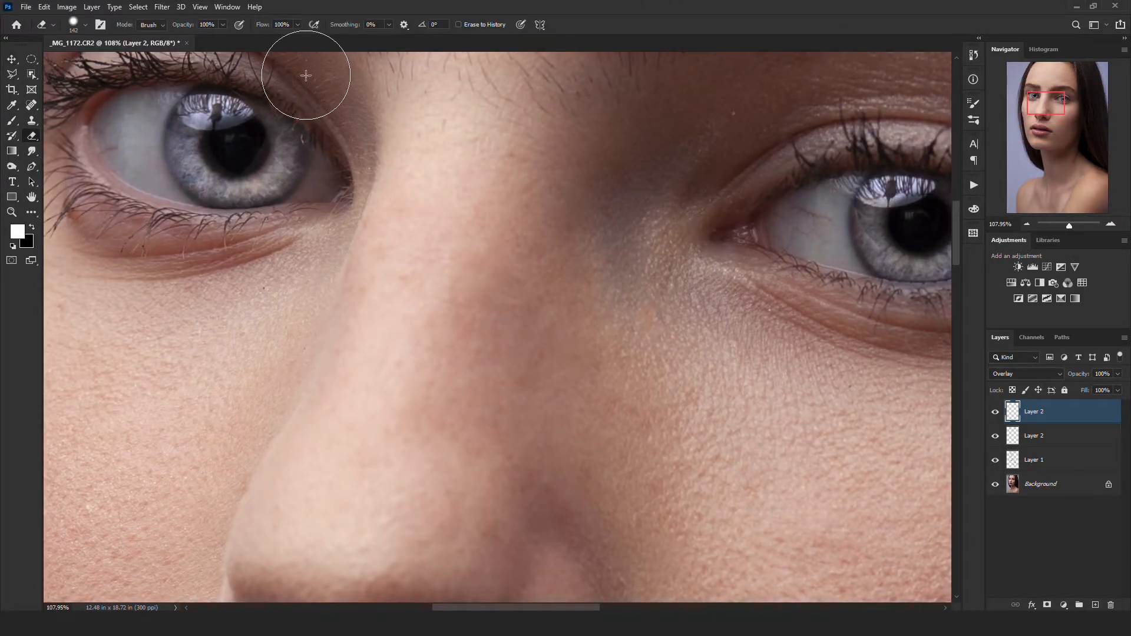
- Group the two iris highlight layers and name the group "eyes glow"
scroll(305, 75, "down", 10)
left_click(1035, 431, "shift")
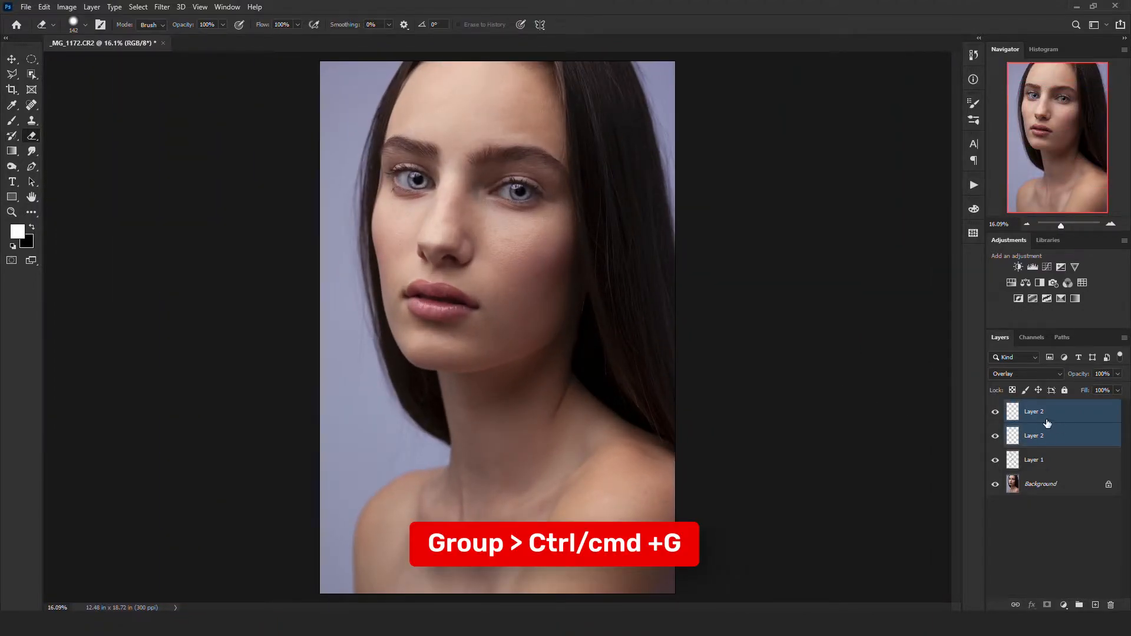
key("ctrl+g")
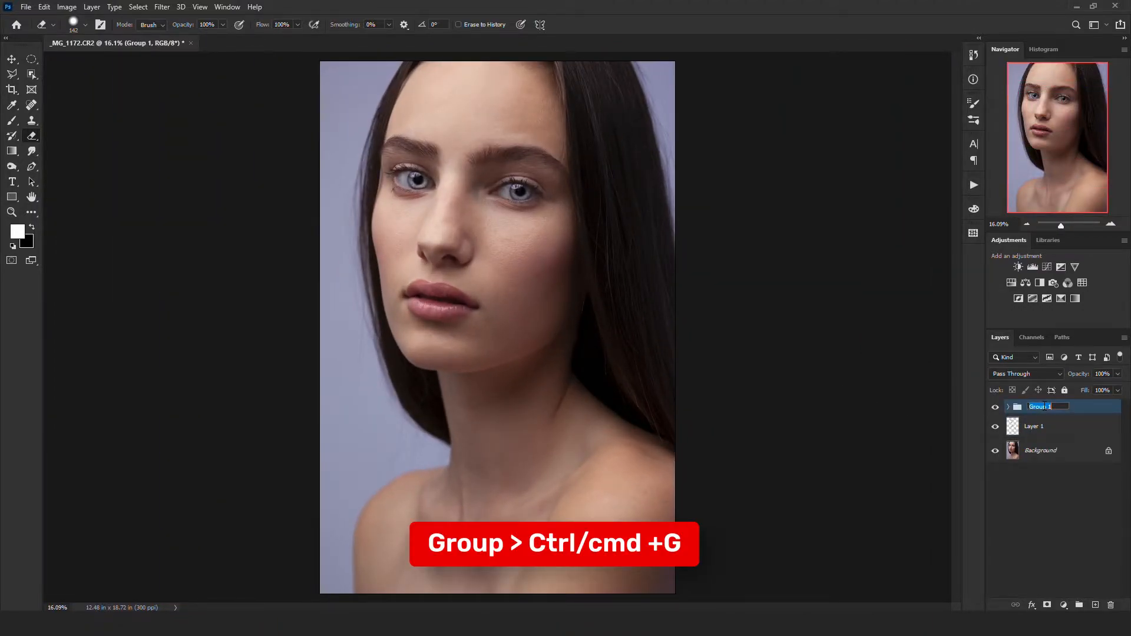
left_click(1047, 406)
type("eyes glow")
key("Return")
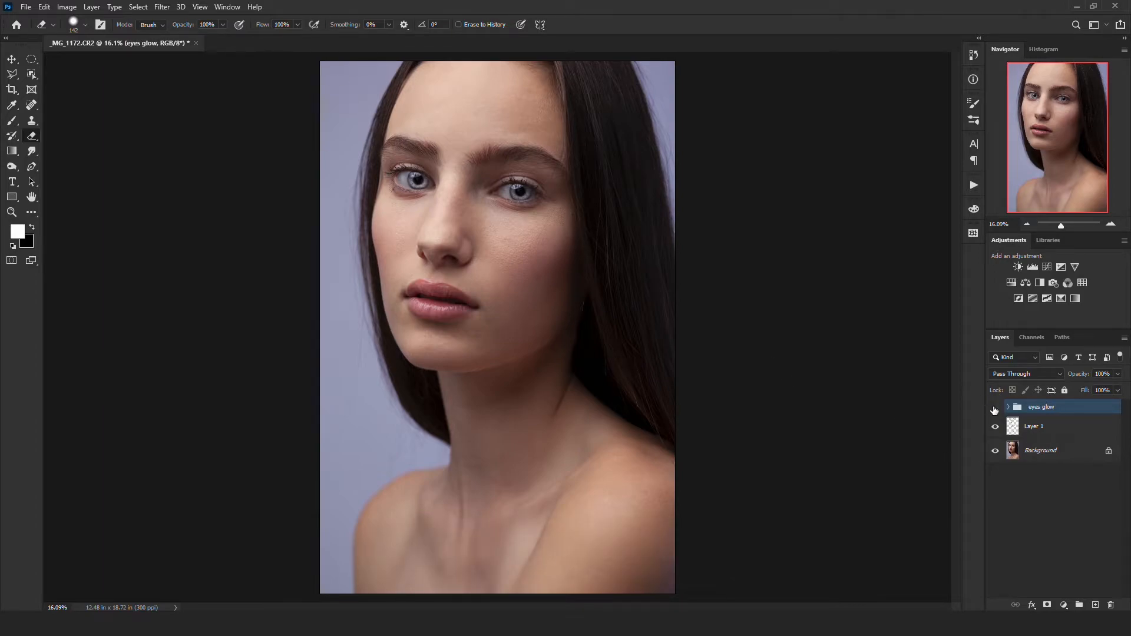
- Compare the portrait with and without the eyes glow group, and lower the group's opacity slightly
left_click(994, 408)
left_click_drag(1109, 374, 1092, 373)
scroll(530, 170, "down", 1)
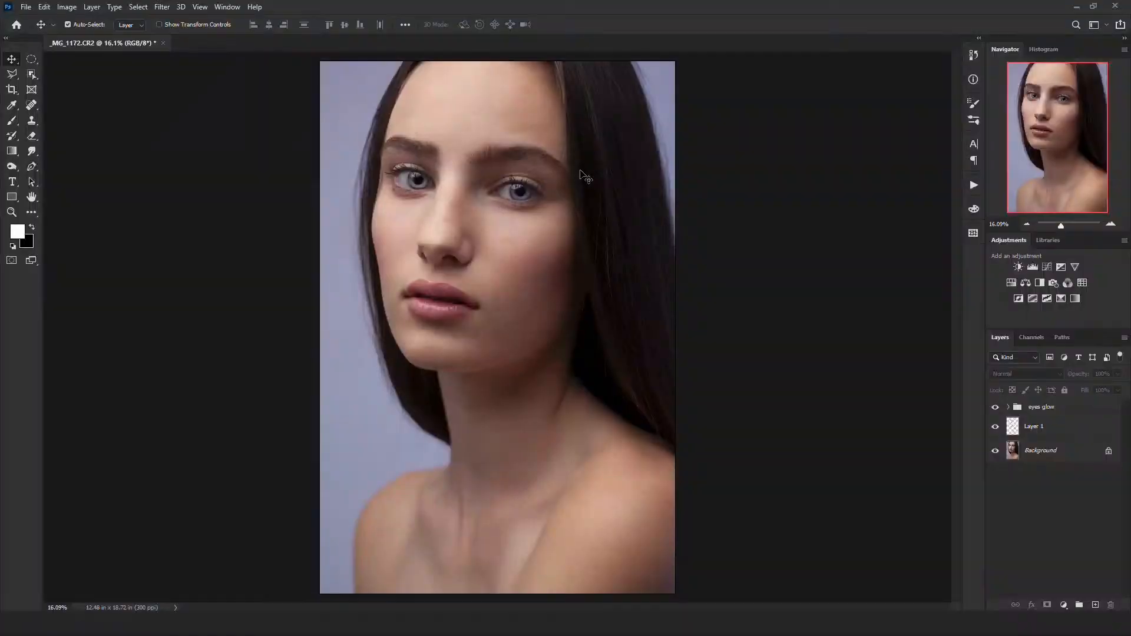
- Stamp all visible layers into a new top layer, invert it, and set its blend mode to Vivid Light
key("shift+ctrl+alt+e")
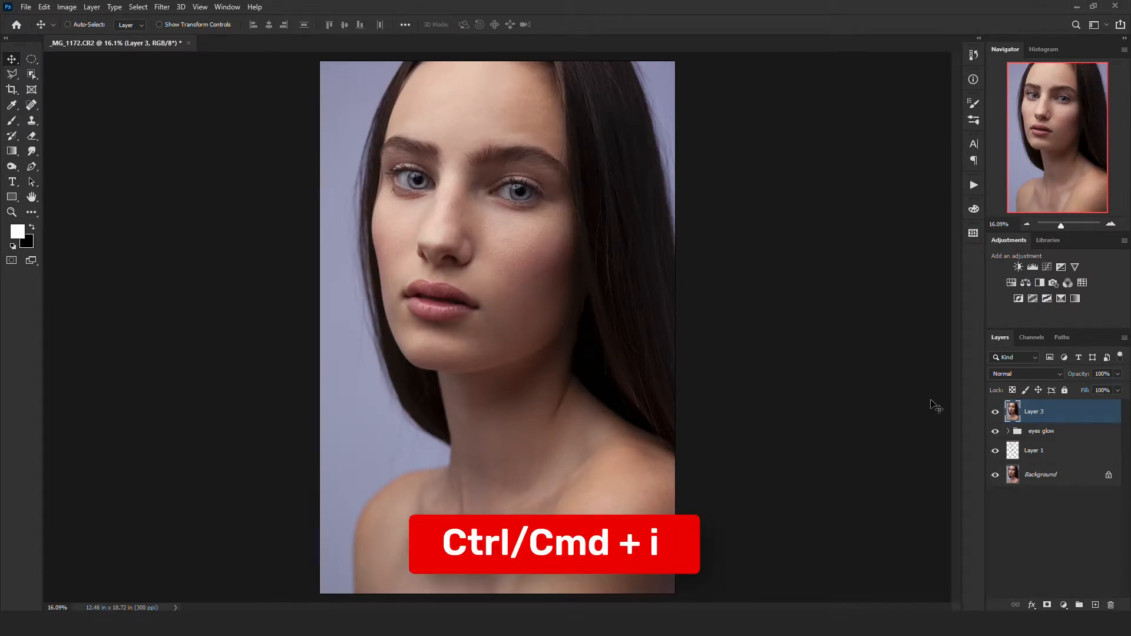
key("ctrl+i")
left_click(1005, 377)
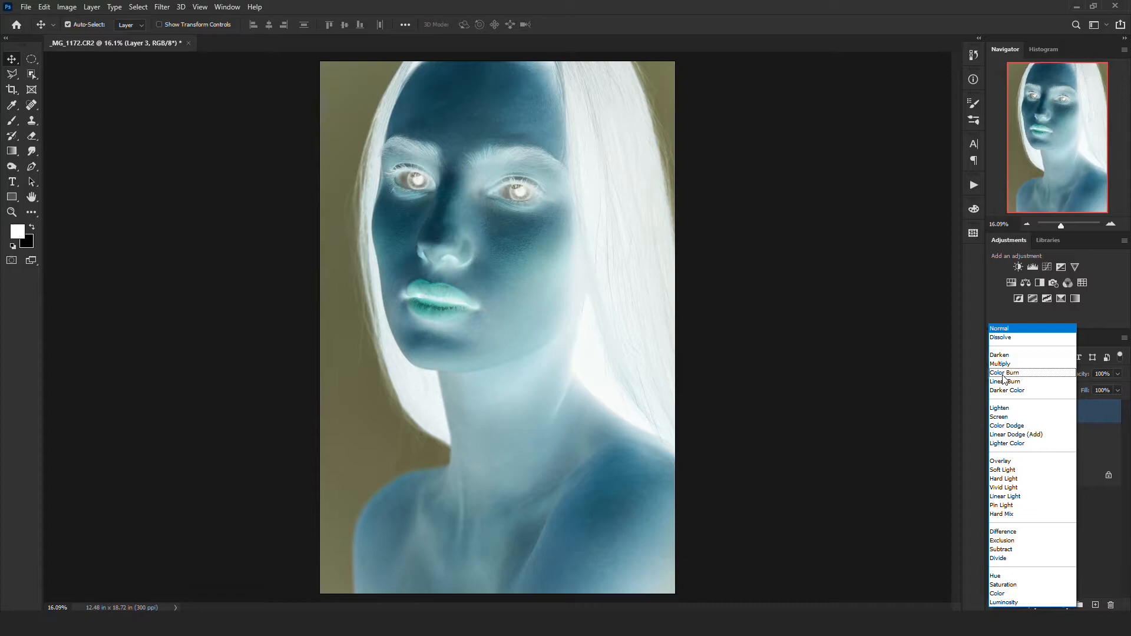
left_click(1004, 488)
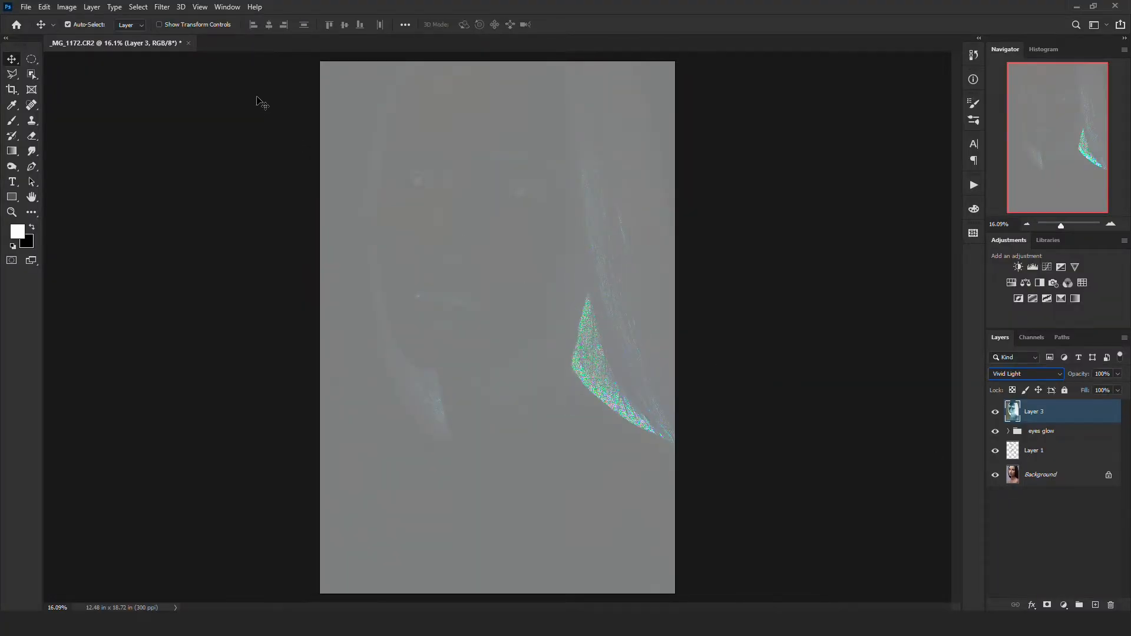
- Apply a High Pass filter with a 25-pixel radius to the inverted layer
left_click(162, 8)
mouse_move(226, 259)
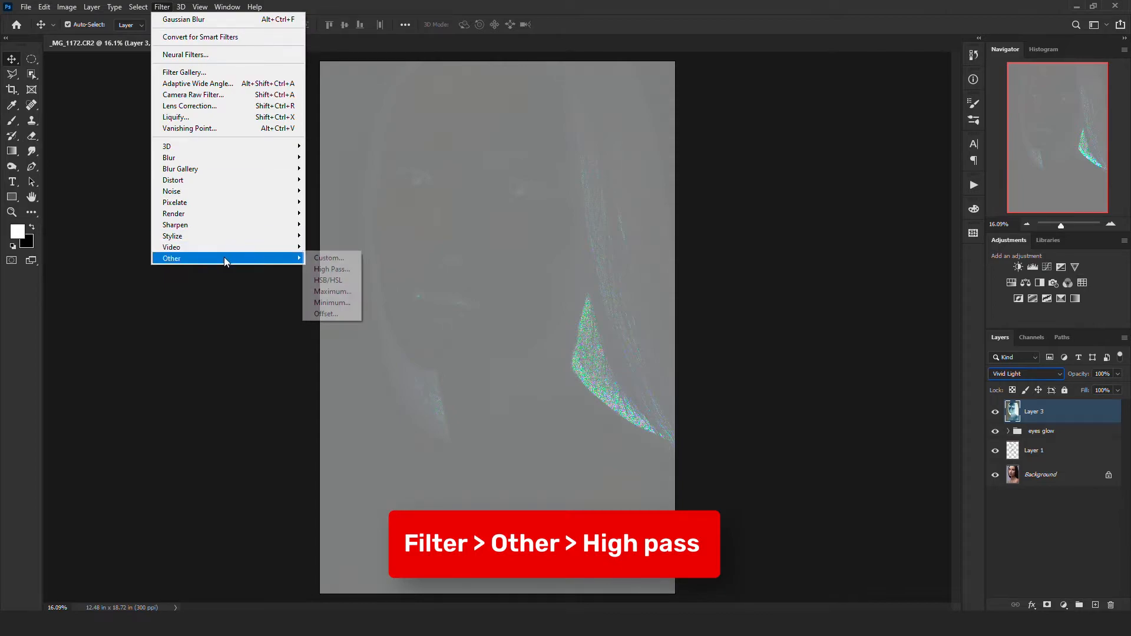
left_click(331, 269)
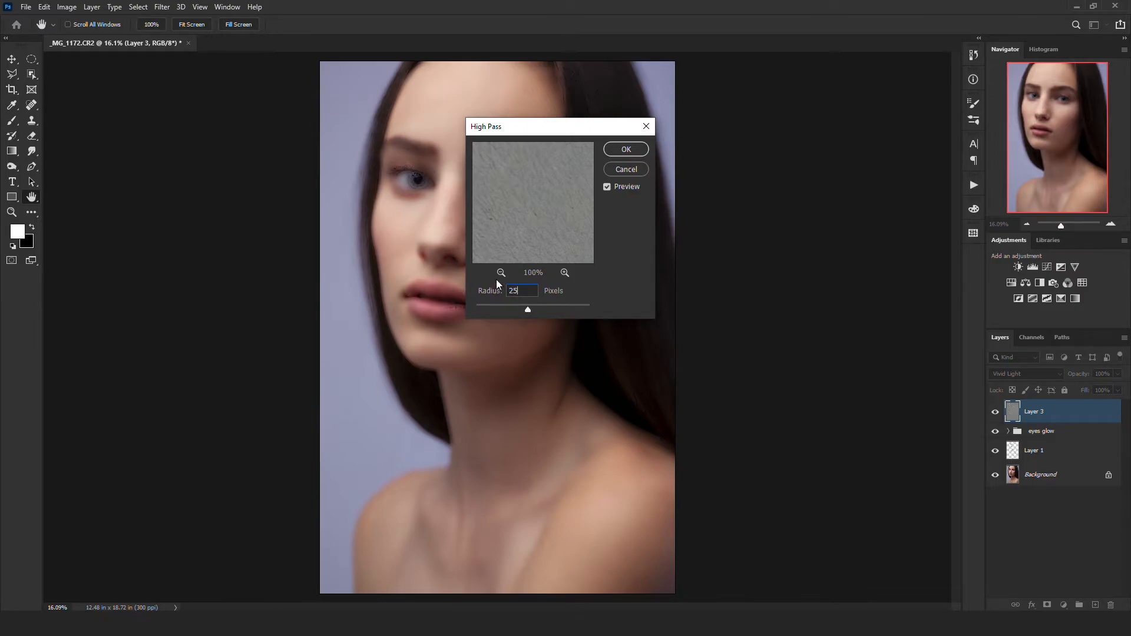
key("Return")
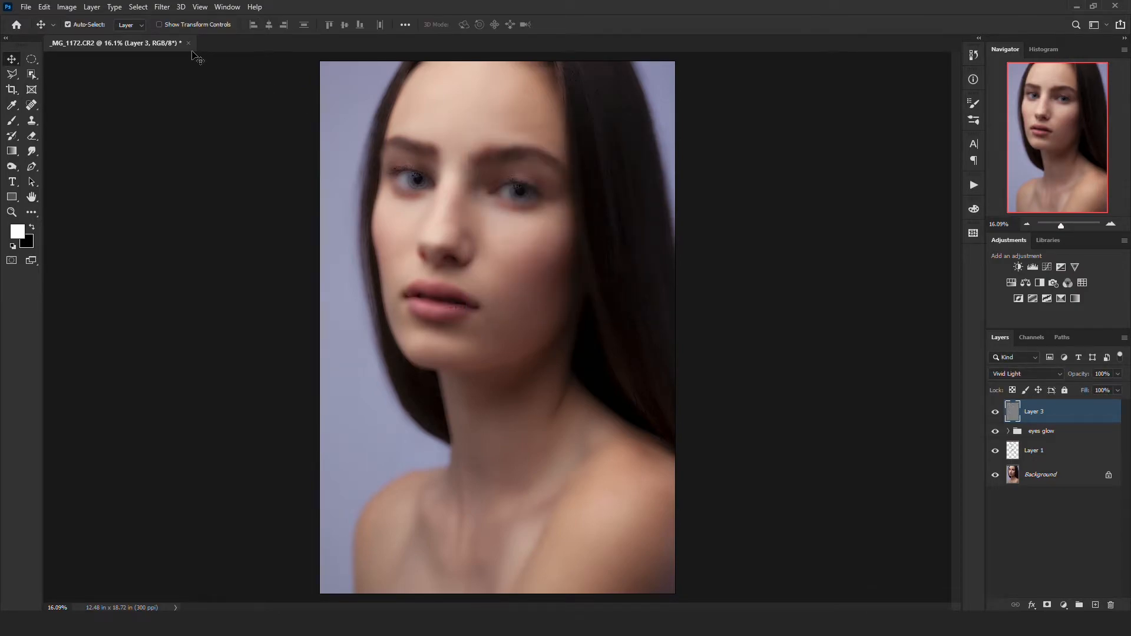
- Apply a Gaussian Blur with a 3.5-pixel radius to the high-pass layer
left_click(163, 7)
mouse_move(180, 159)
left_click(336, 202)
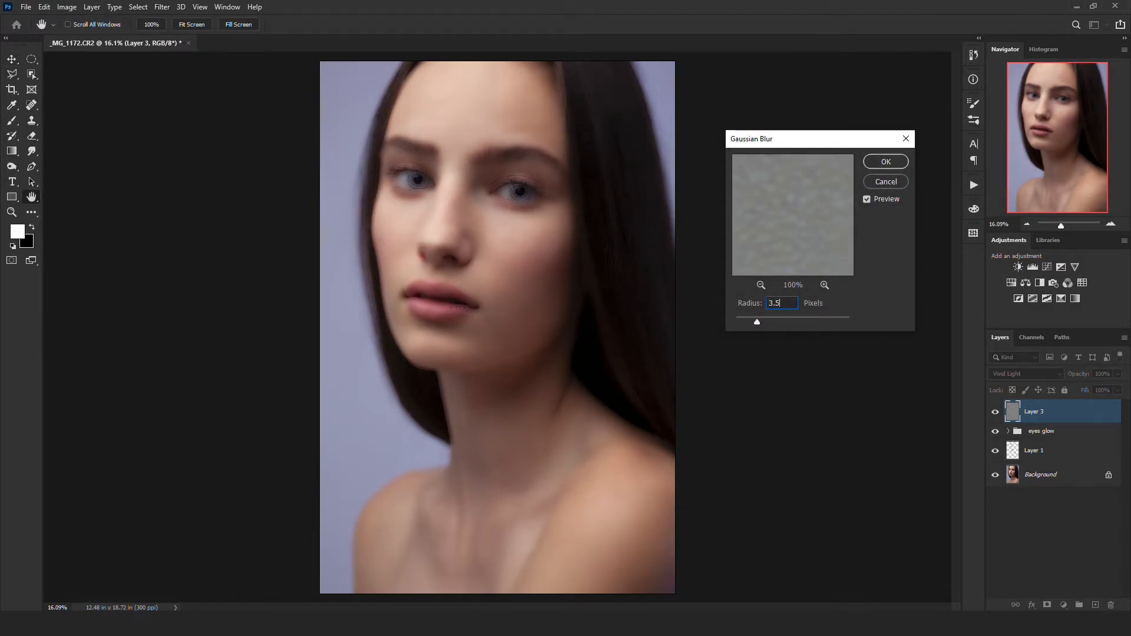
left_click(881, 165)
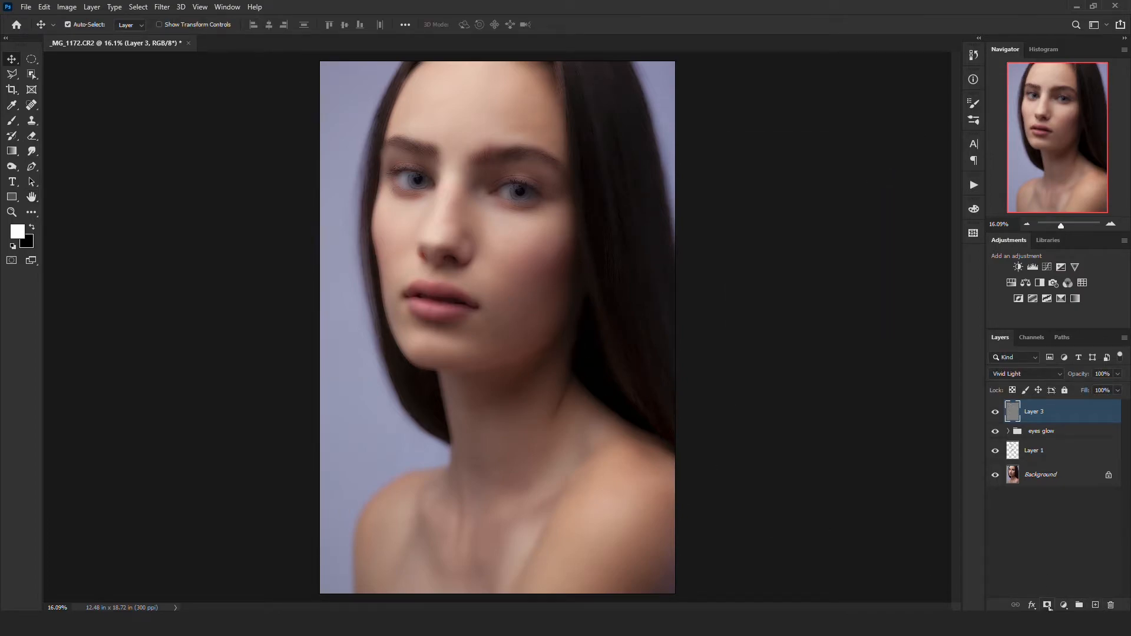
- Add a black mask to the smoothing layer and set up a white brush at 100% opacity and 54% flow
left_click(1048, 605, "alt")
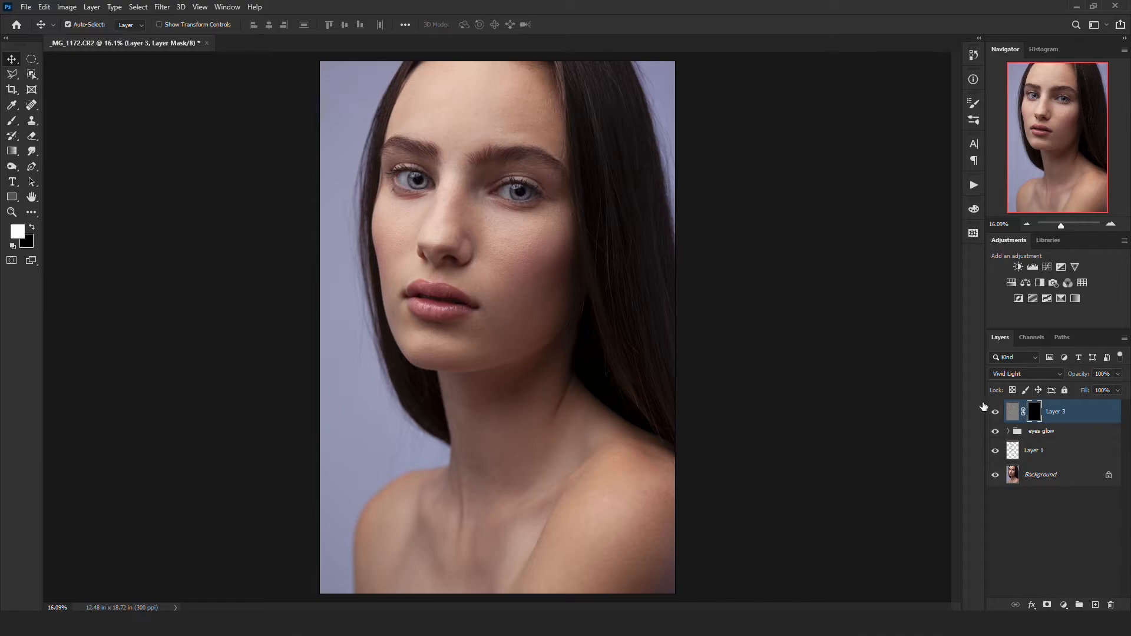
left_click(16, 121)
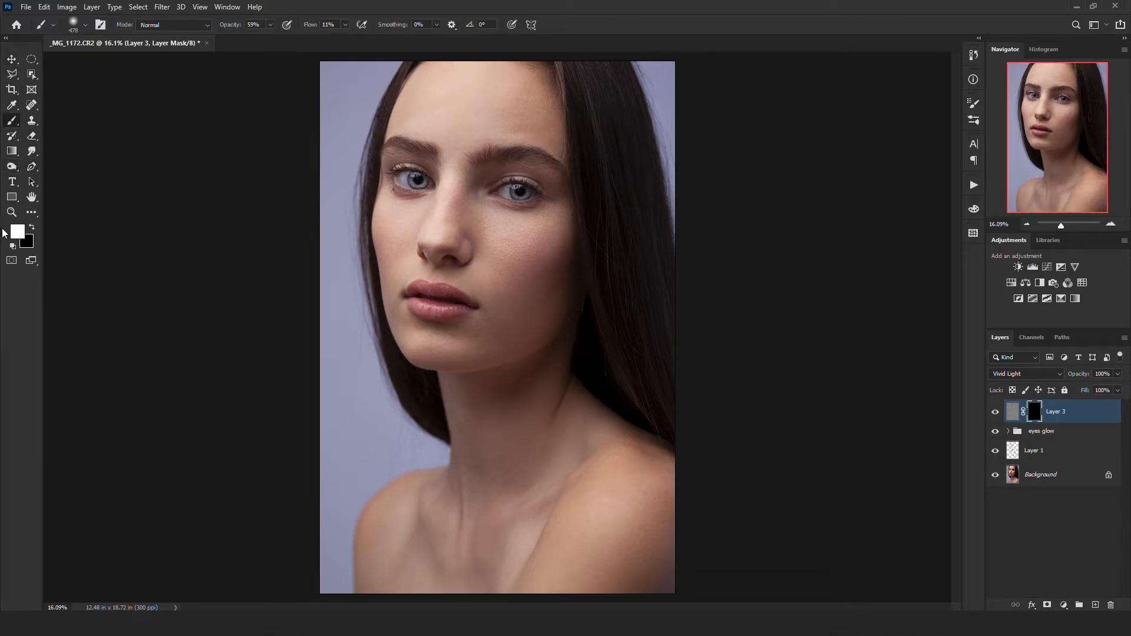
left_click(346, 26)
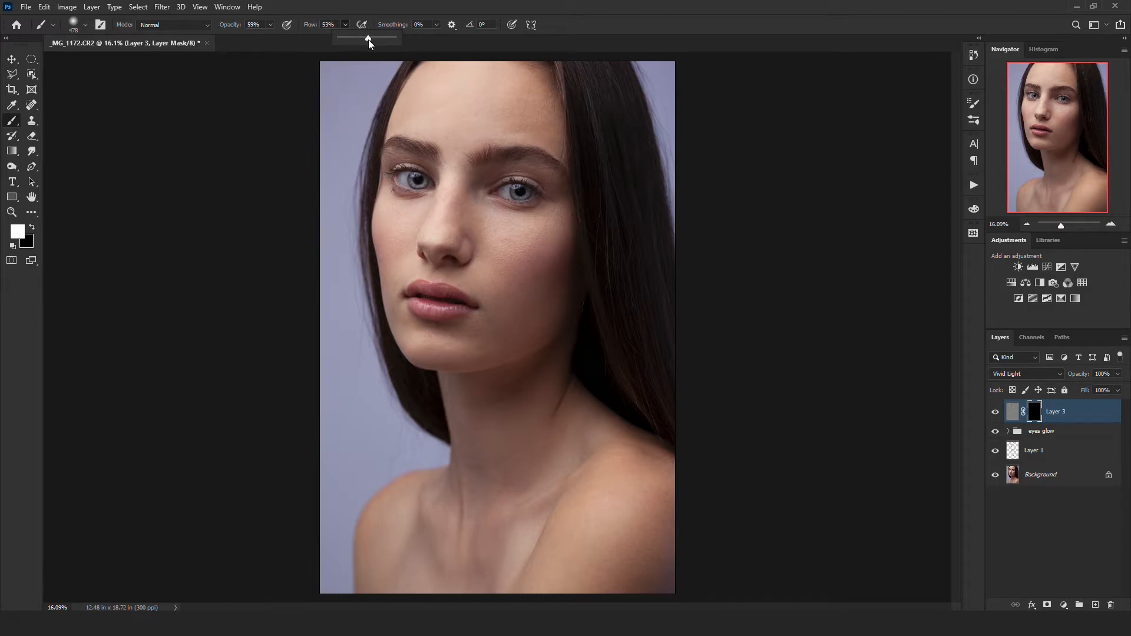
left_click(268, 25)
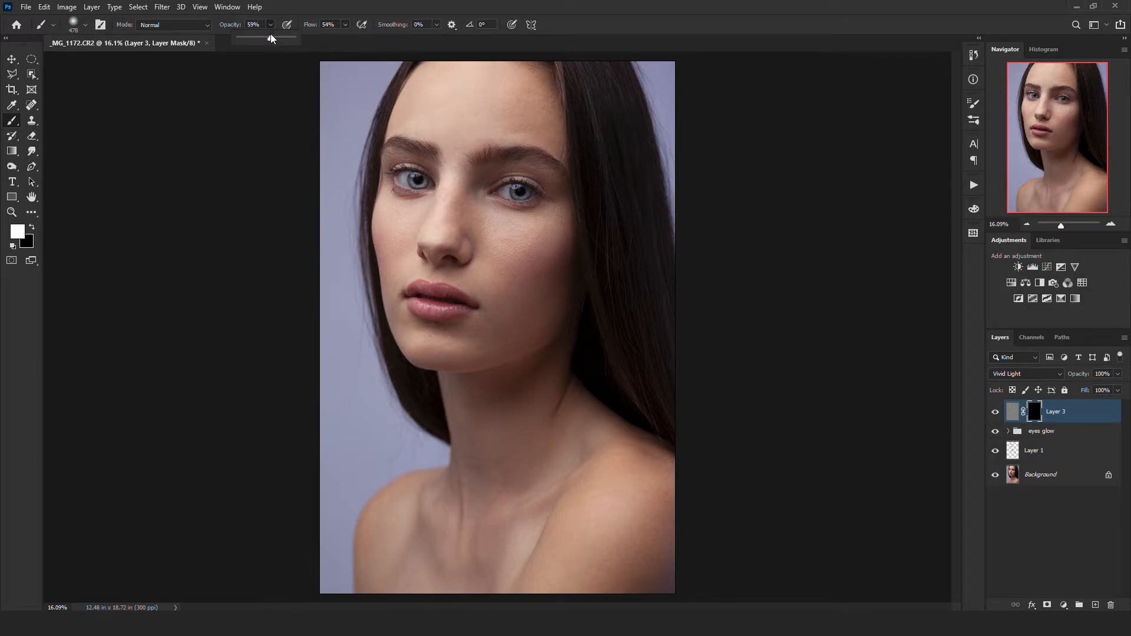
- Paint white on the mask over the shadowed cheek, under-eye area and nose to smooth the skin there
scroll(505, 266, "up", 5)
left_click_drag(512, 265, 537, 278)
left_click_drag(515, 255, 524, 244)
left_click_drag(550, 347, 548, 345)
left_click_drag(502, 239, 520, 333)
left_click_drag(492, 299, 458, 259)
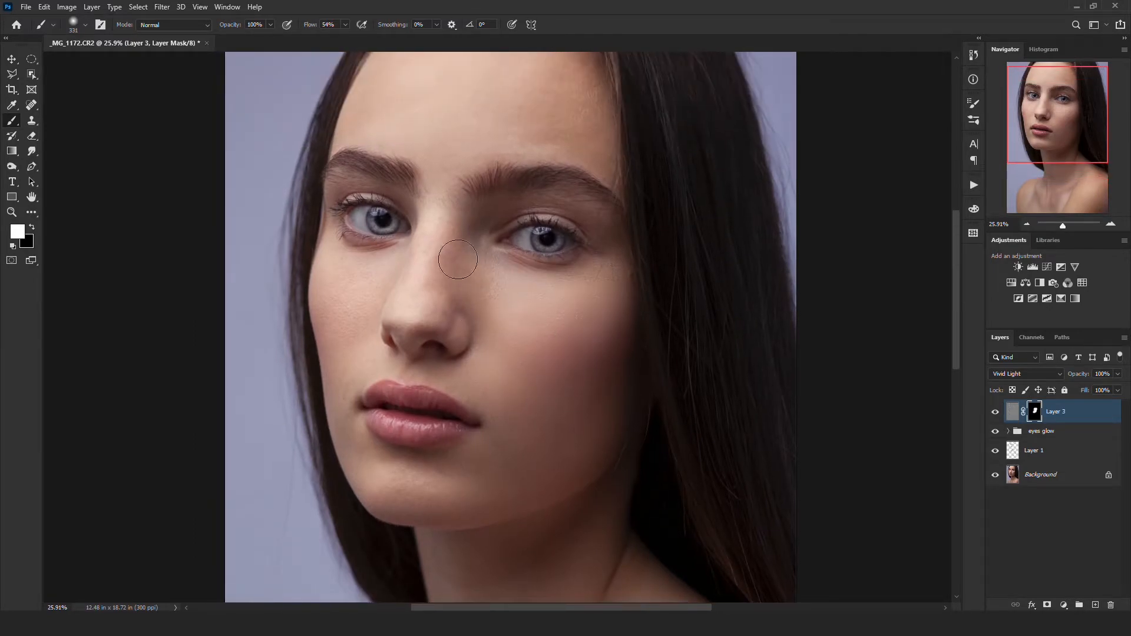
- Paint white on the mask over the forehead and the brighter cheek, avoiding the eyes and brows
scroll(409, 159, "up", 2)
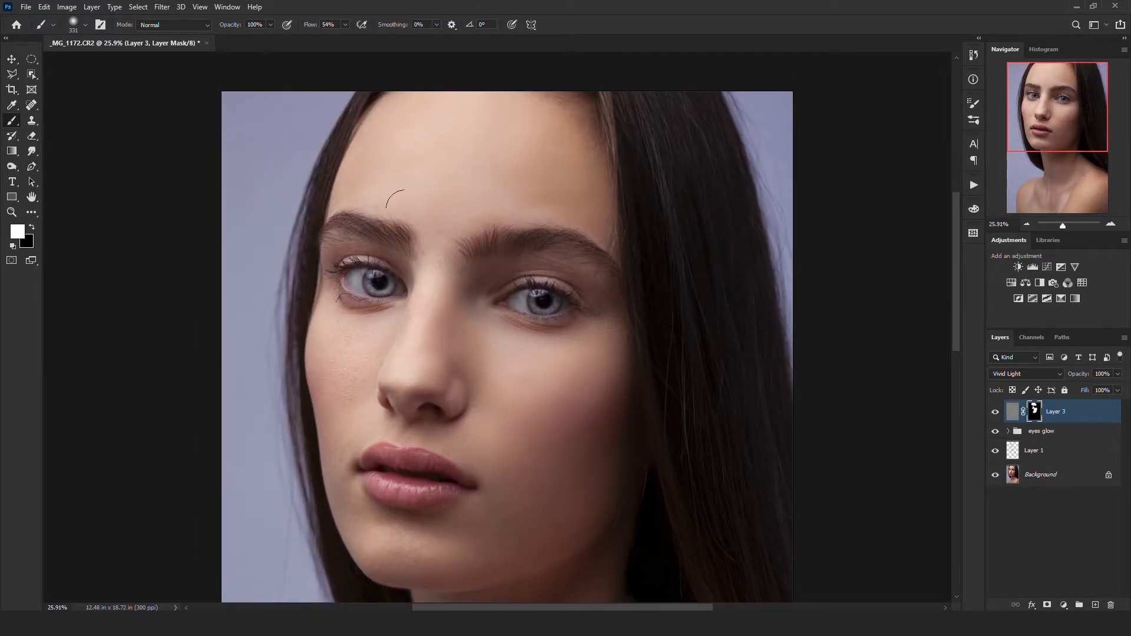
left_click_drag(341, 362, 382, 318)
scroll(304, 446, "up", 4)
key("x")
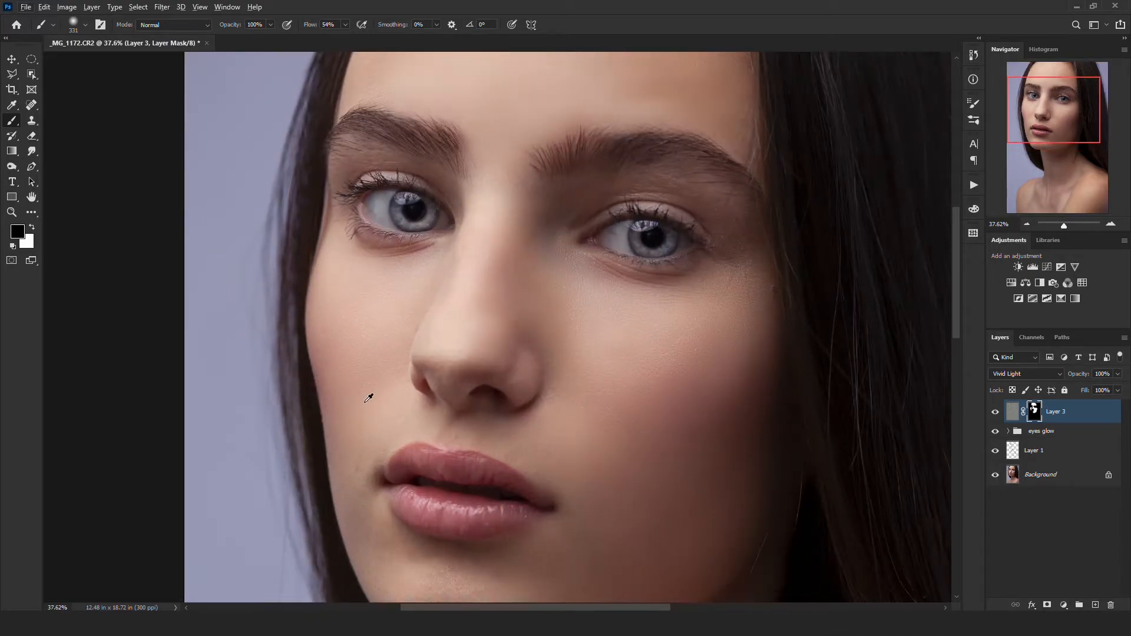
key("x")
left_click_drag(373, 410, 376, 416)
left_click_drag(450, 337, 461, 329)
- Paint white on the mask over the chin, the jaw and the skin around the mouth
scroll(460, 330, "down", 4)
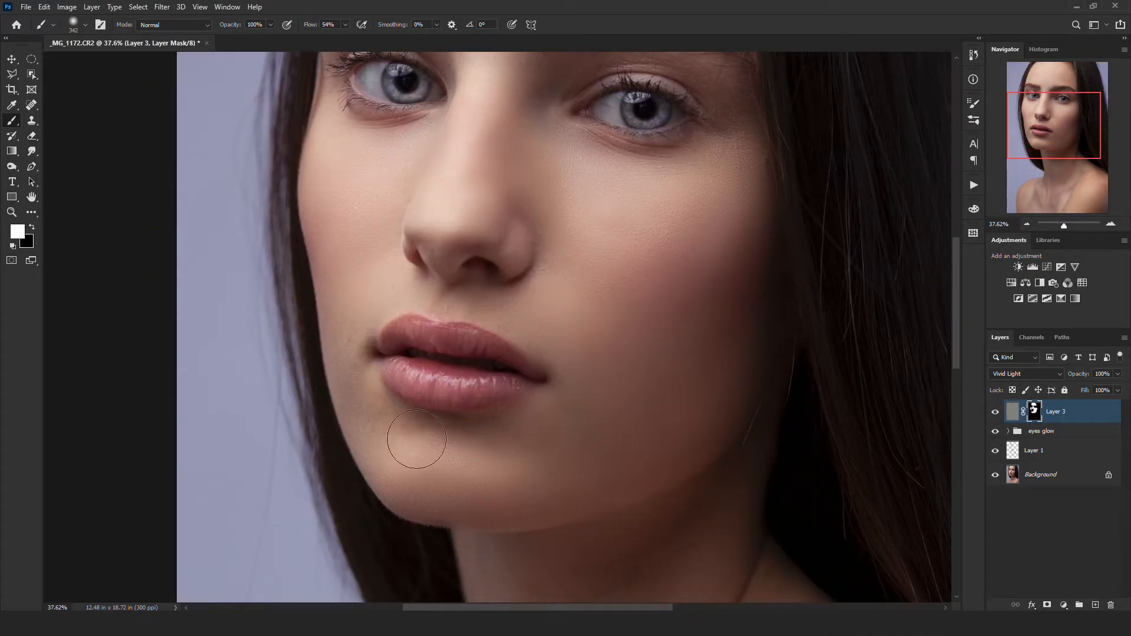
left_click_drag(351, 248, 279, 528)
left_click_drag(452, 214, 462, 116)
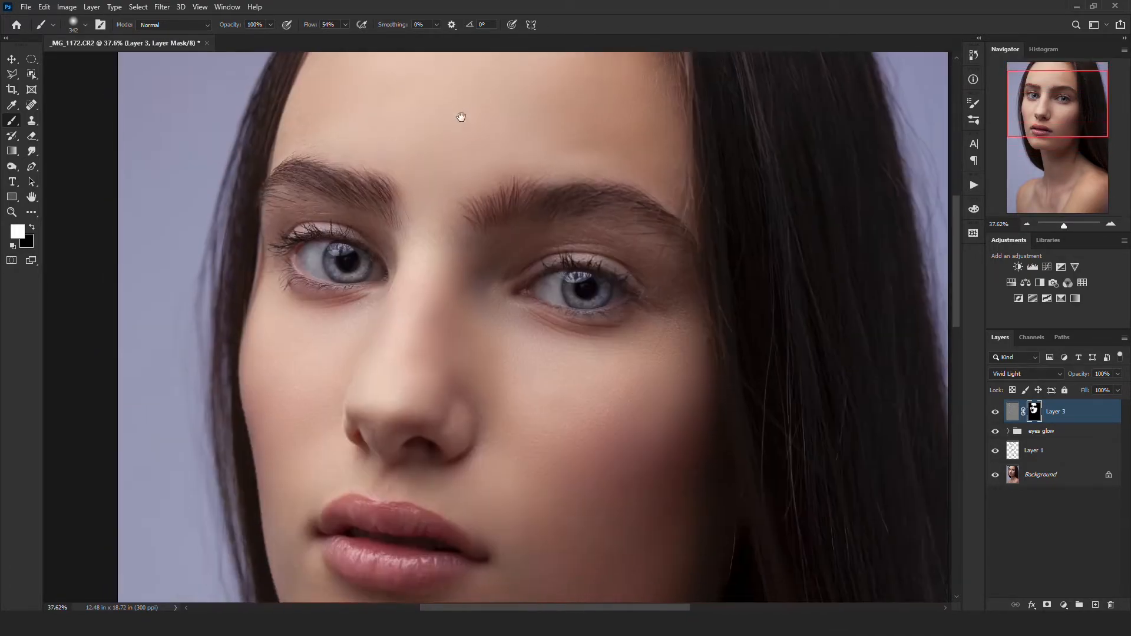
left_click_drag(588, 413, 538, 251)
- Paint white on the mask over the neck, chest and both shoulders to smooth the skin
scroll(472, 184, "down", 10)
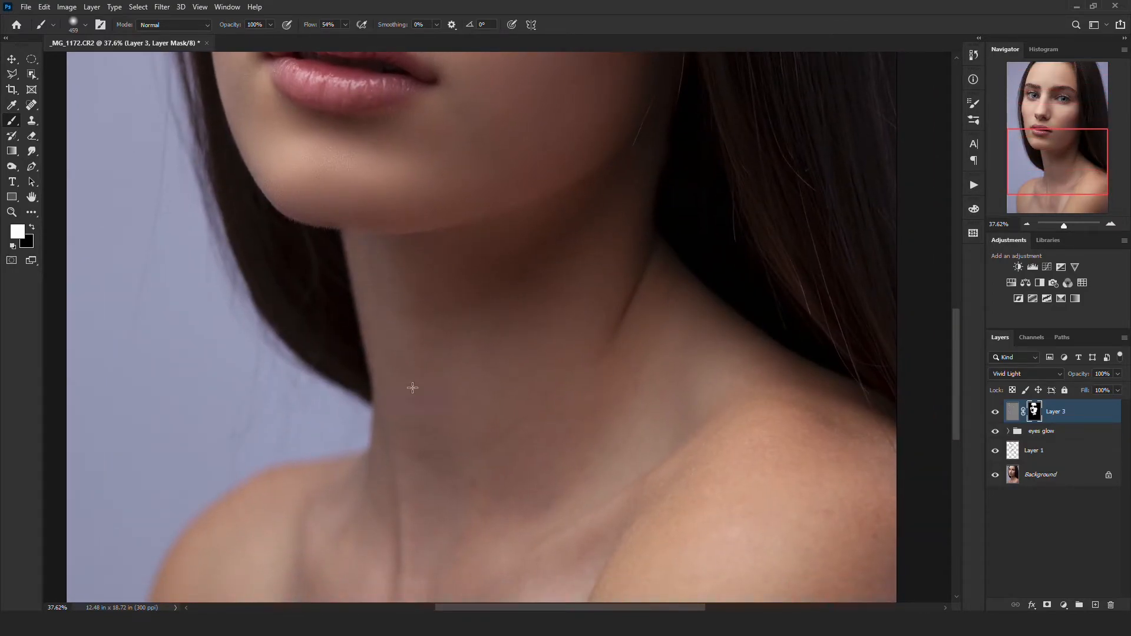
key("f")
left_click_drag(707, 401, 610, 402)
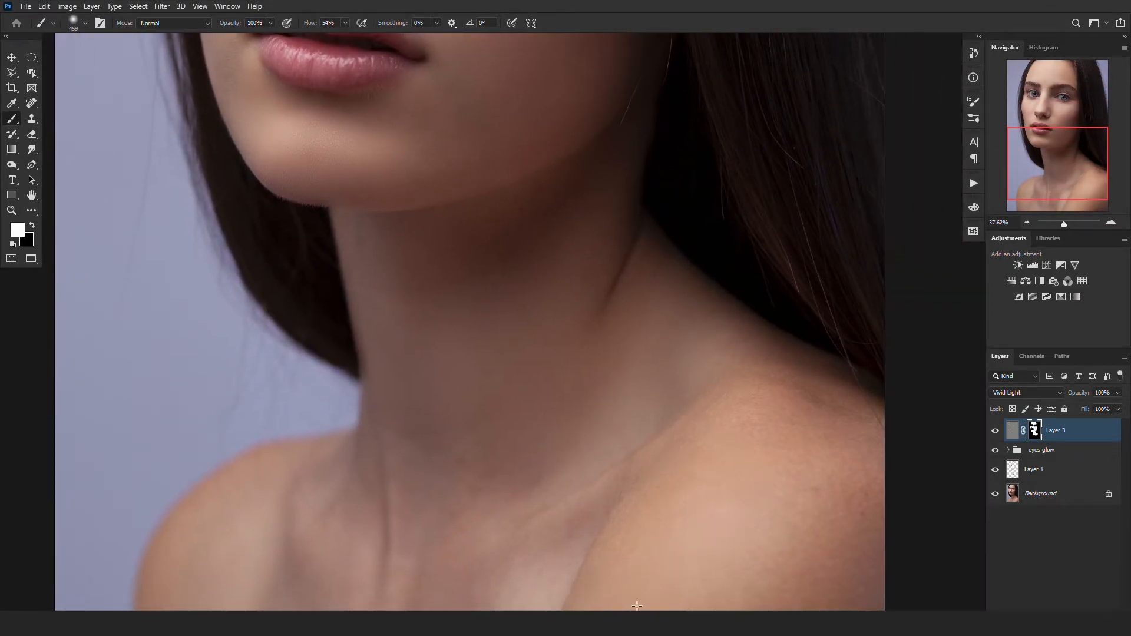
left_click_drag(686, 462, 719, 409)
mouse_move(209, 558)
left_mouse_down()
mouse_move(271, 500)
mouse_move(663, 324)
mouse_move(584, 227)
mouse_move(429, 458)
left_mouse_up()
- Set the smoothing layer's opacity to 80% and compare the whole retouched portrait with the original Background
scroll(508, 467, "down", 3)
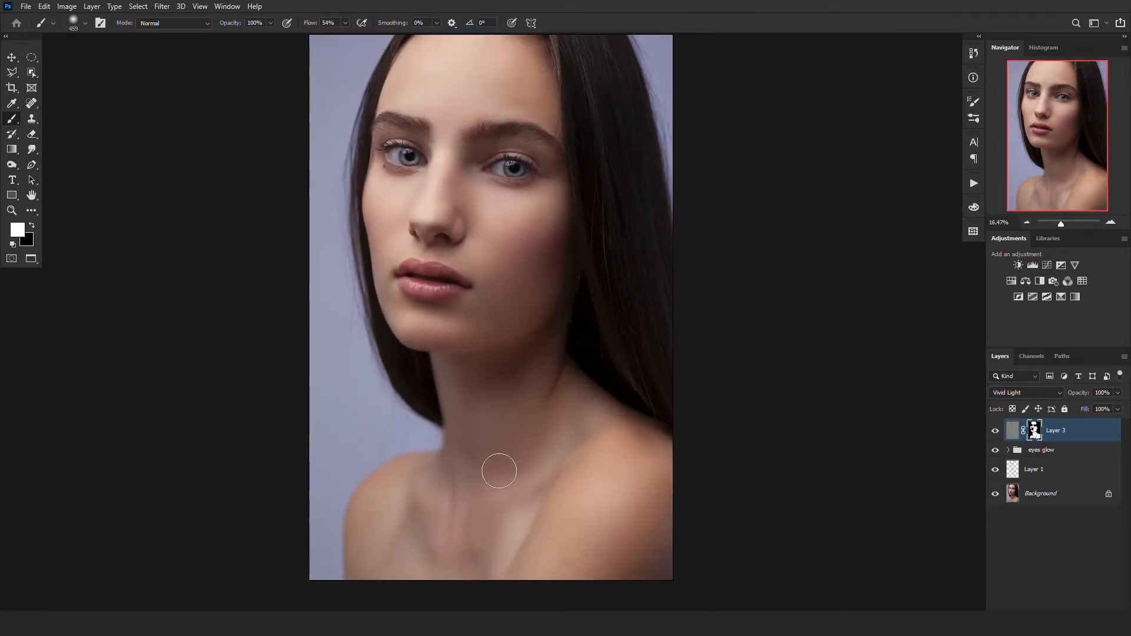
key("ctrl+0")
key("f")
key("f")
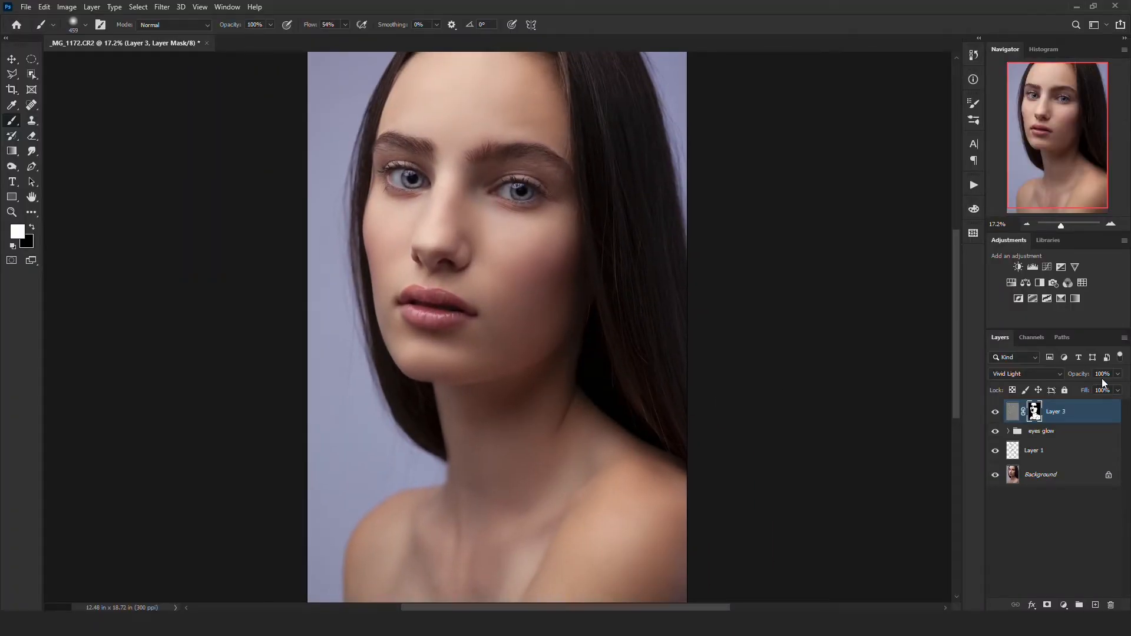
left_click(1117, 374)
left_click_drag(1117, 388, 1065, 381)
type("80")
left_click(996, 476, "alt")
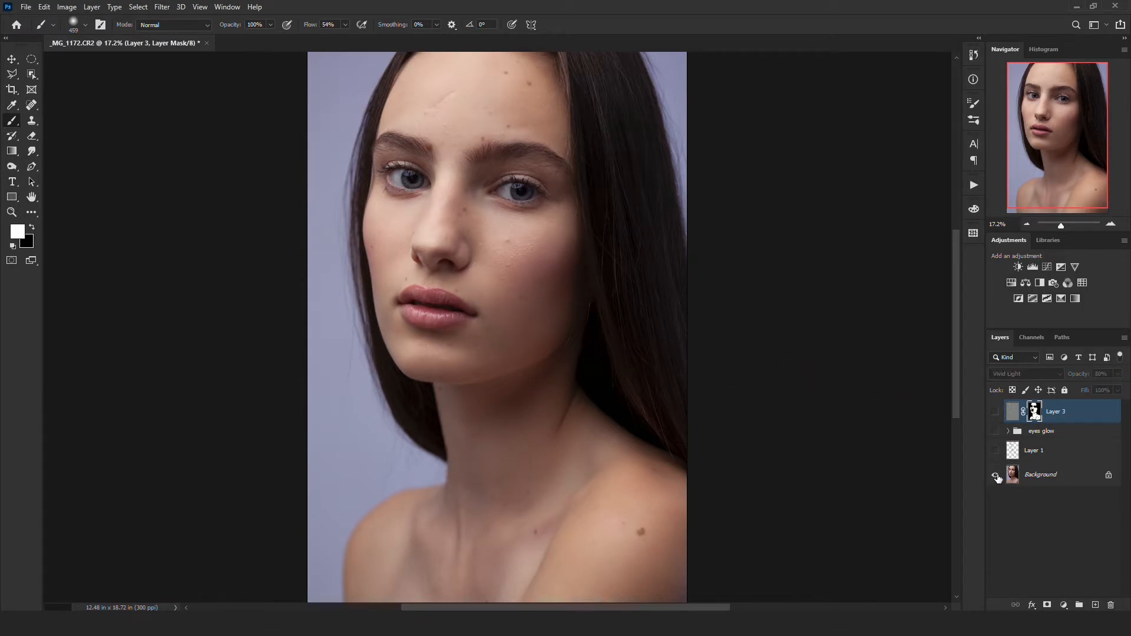
left_click(995, 475, "alt")
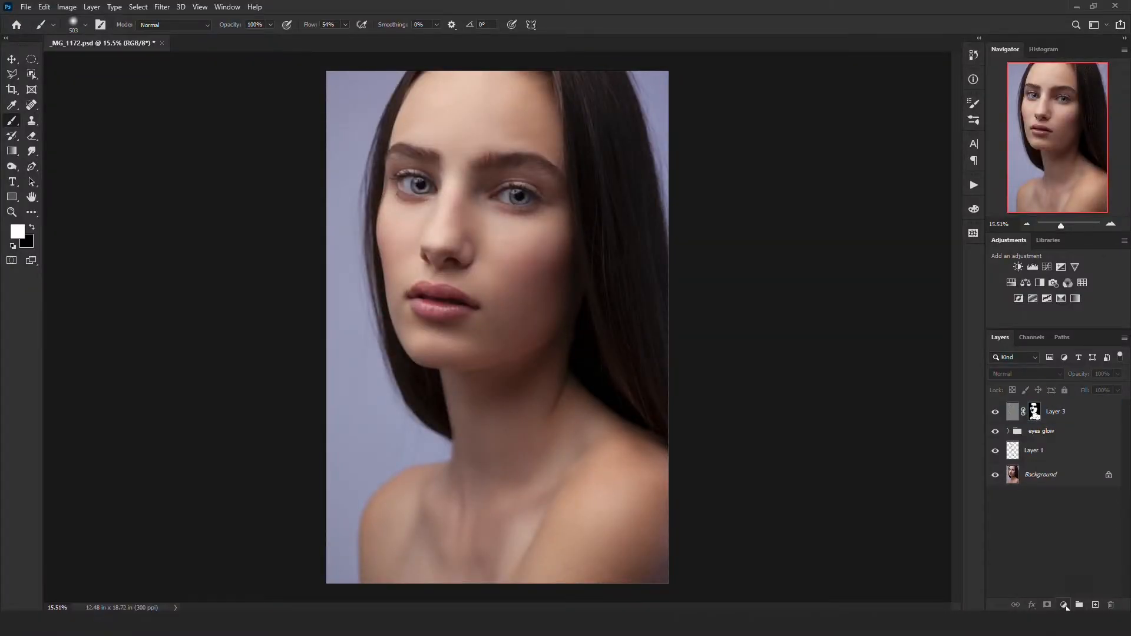
- Add a Curves adjustment layer above the smoothing layer and set its blend mode to Screen
left_click(1065, 606)
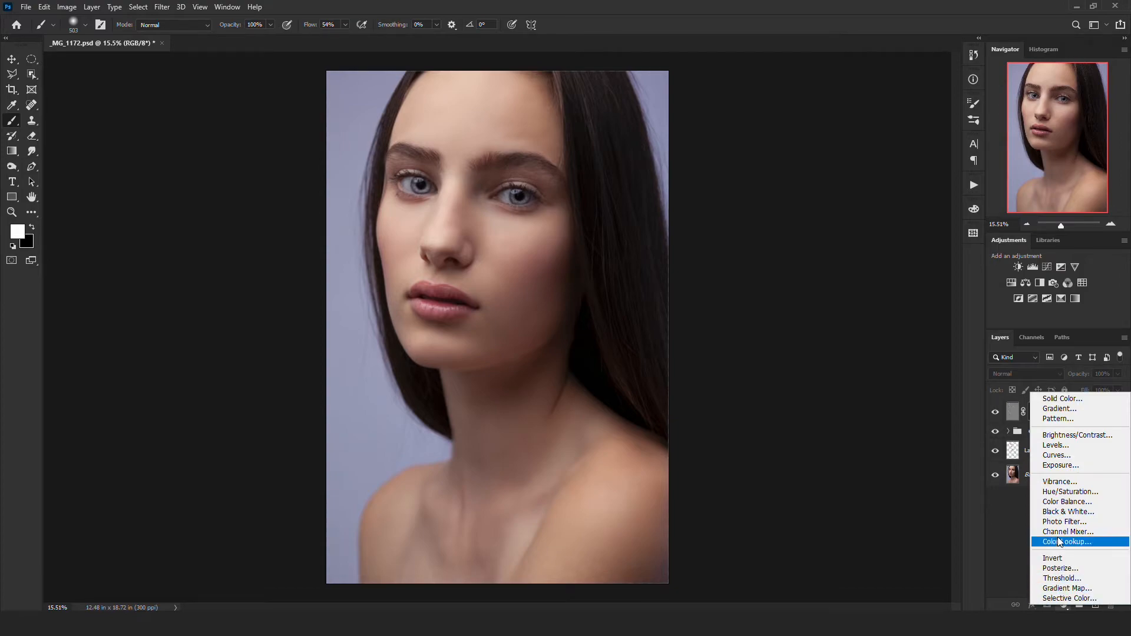
left_click(1054, 455)
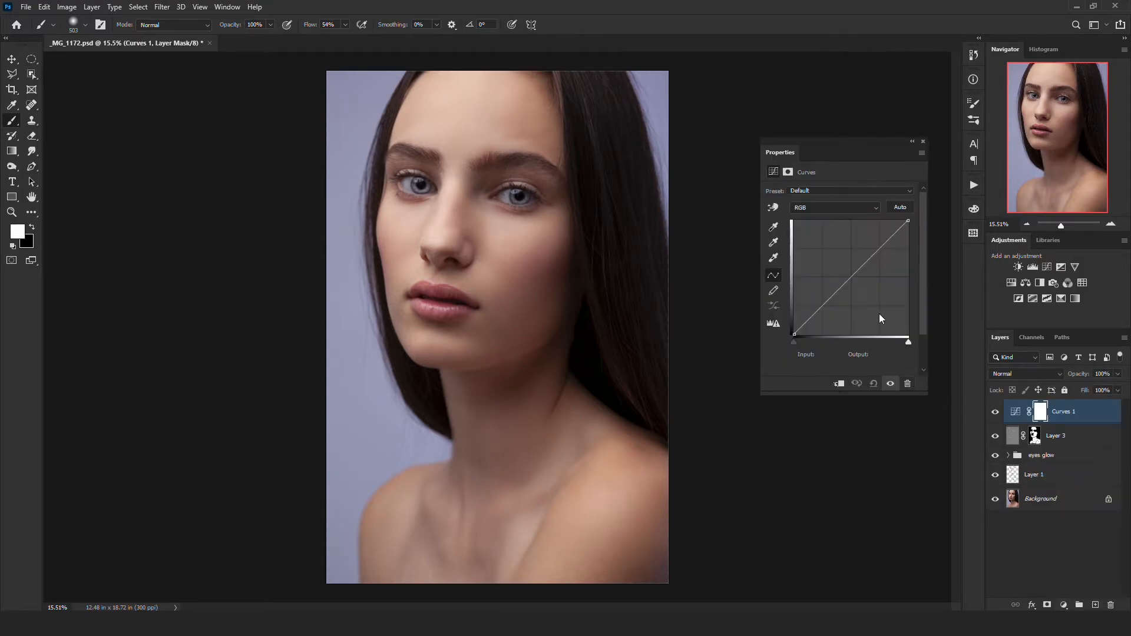
left_click(923, 142)
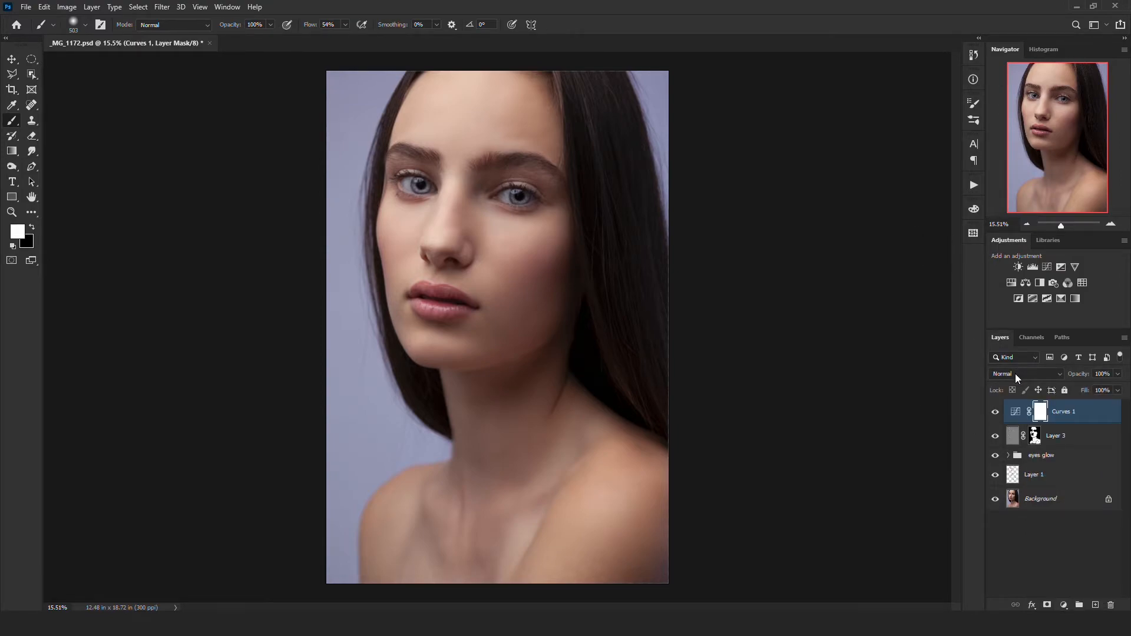
left_click(1016, 375)
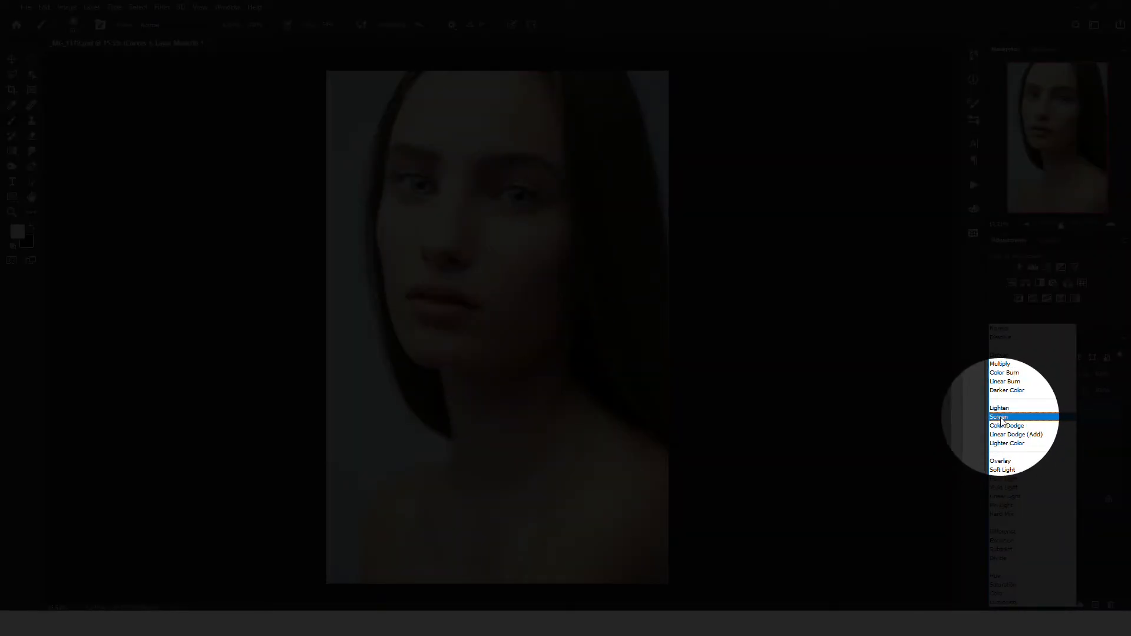
left_click(1000, 417)
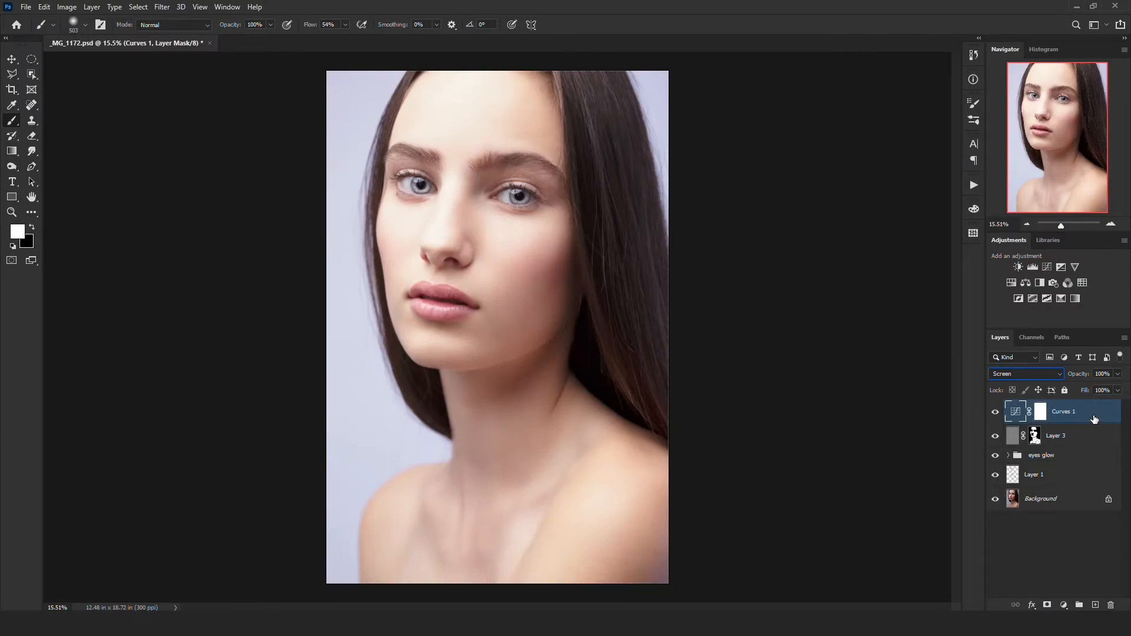
- Limit the Curves layer to the highlights with Blend If, splitting the Underlying Layer's black slider at 149 and near the white end
key("h")
double_click(1094, 418)
left_click_drag(558, 79, 847, 114)
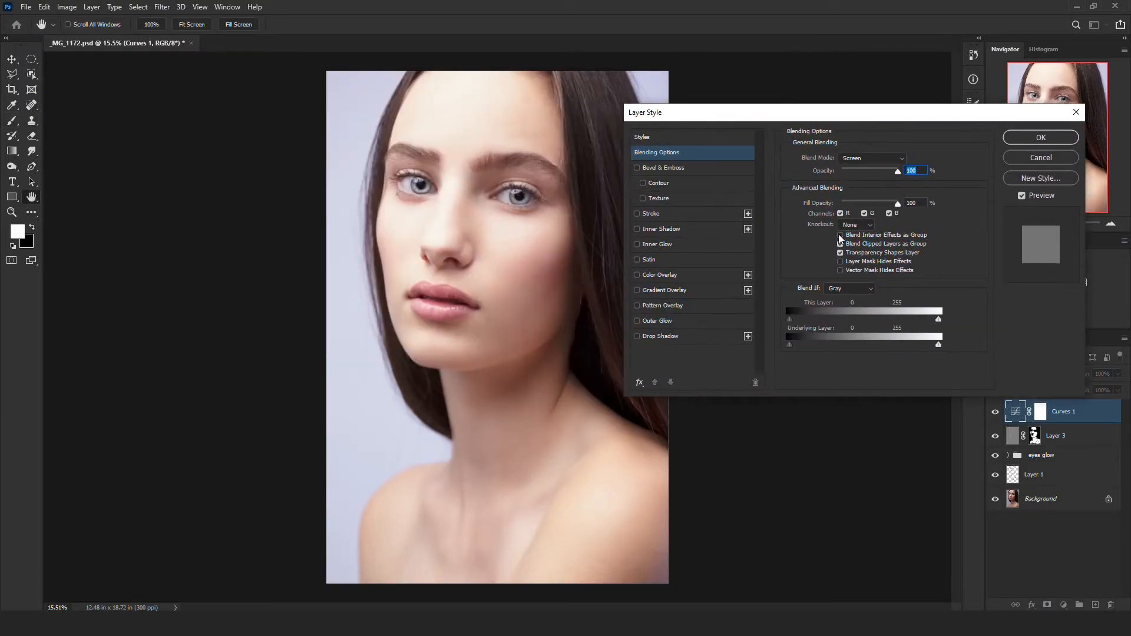
left_click_drag(789, 347, 915, 349)
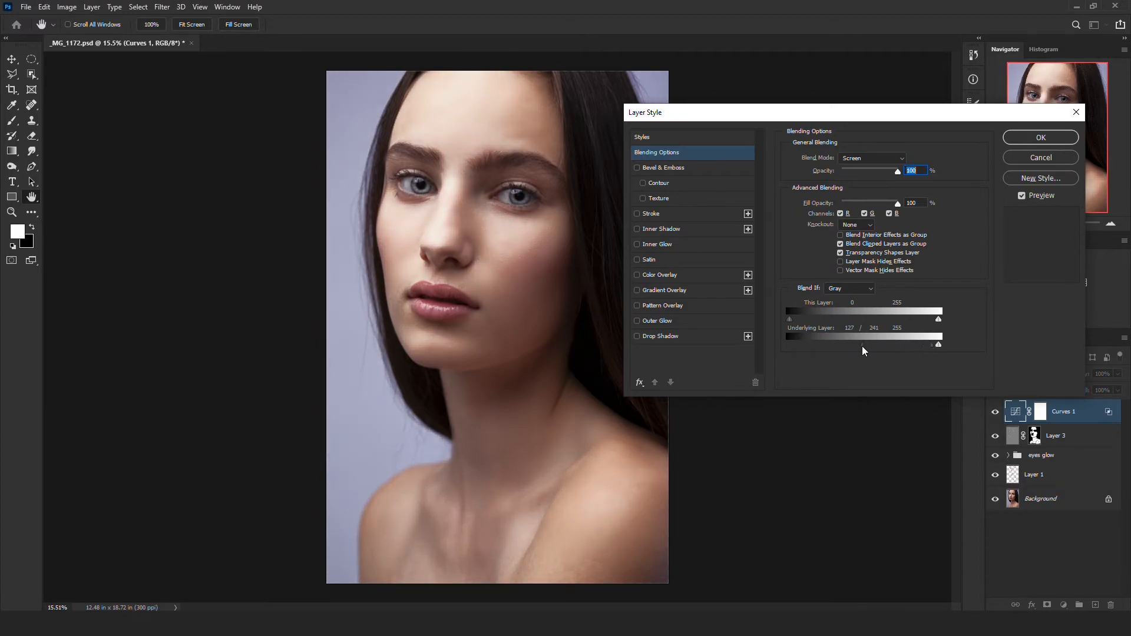
left_click_drag(857, 349, 877, 344)
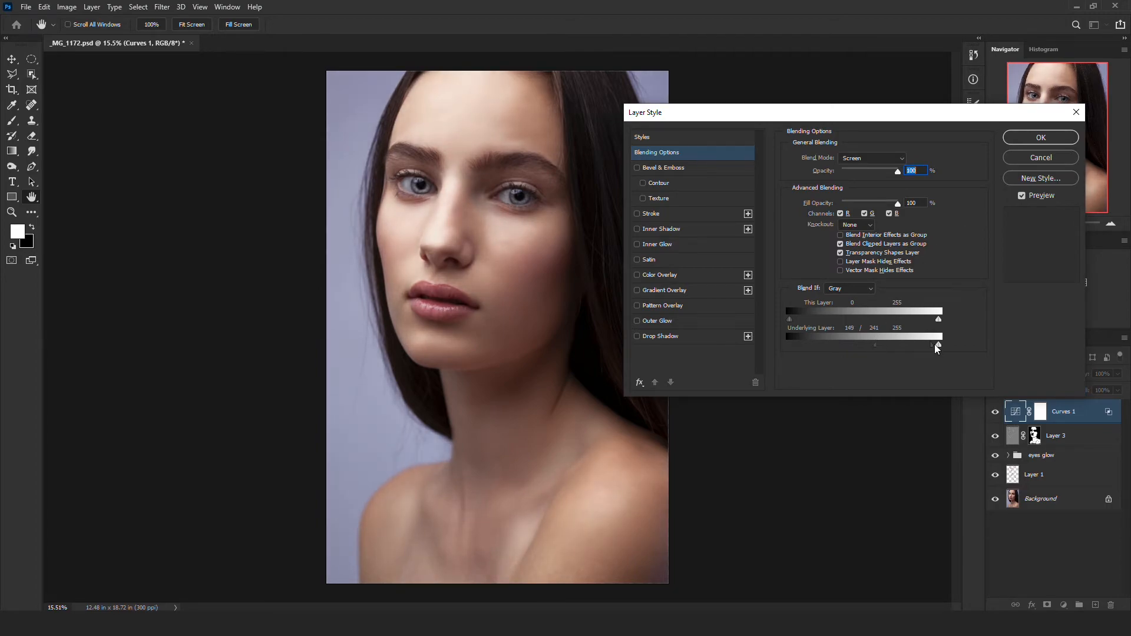
left_click_drag(933, 347, 956, 349)
left_click(1030, 138)
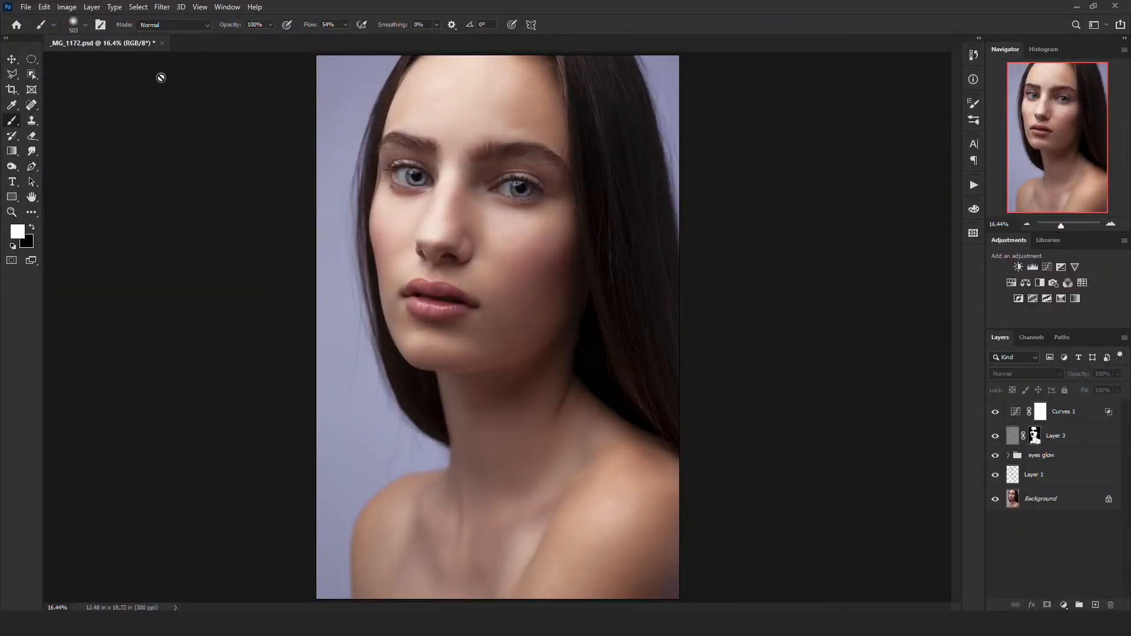
- Add a Hue/Saturation adjustment layer at the top of the stack and set its blend mode to Soft Light
left_click(11, 60)
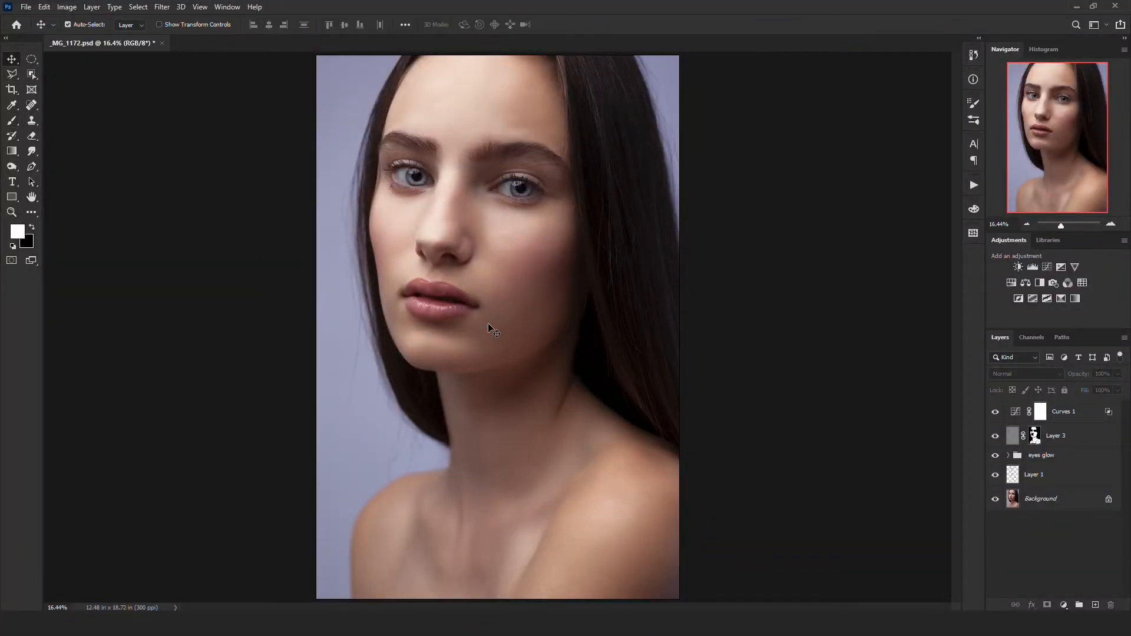
left_click(1064, 605)
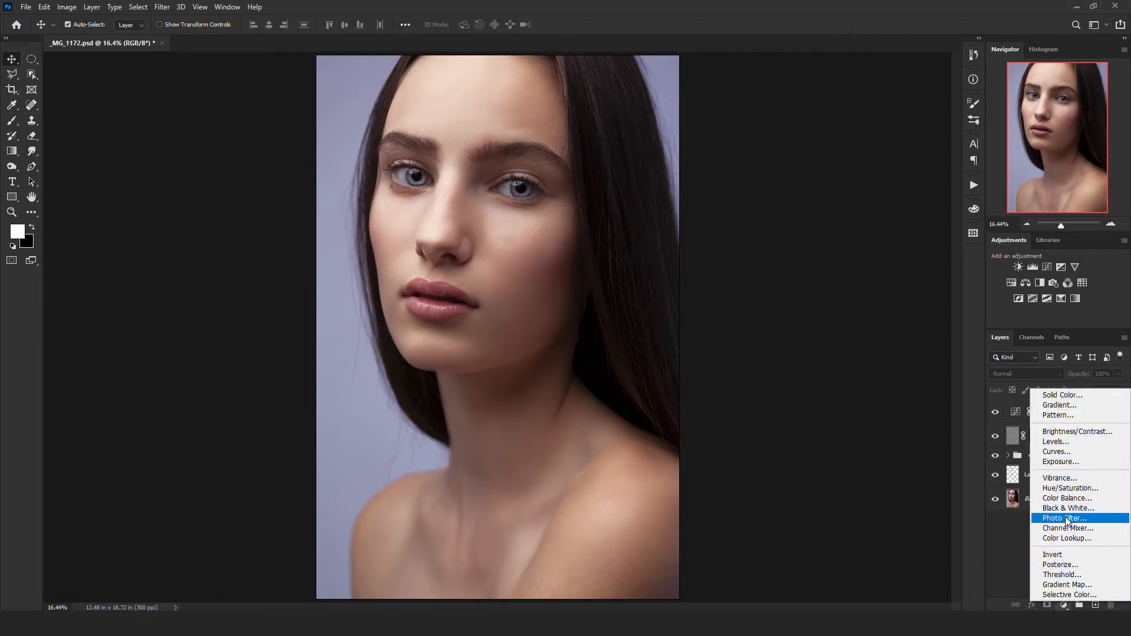
left_click(1070, 488)
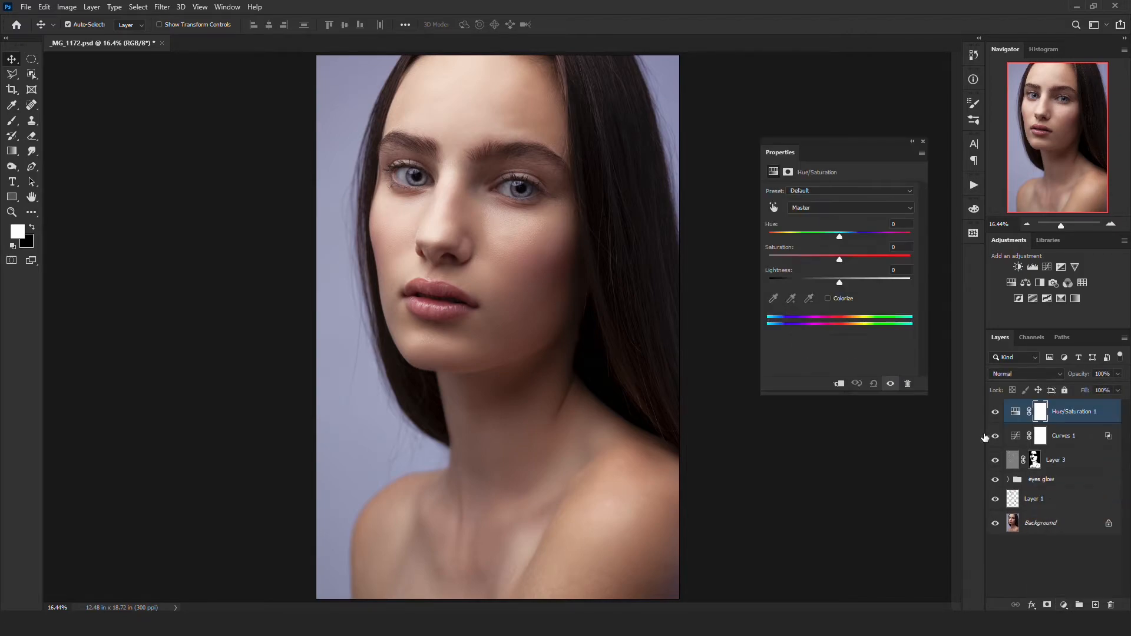
left_click(1009, 376)
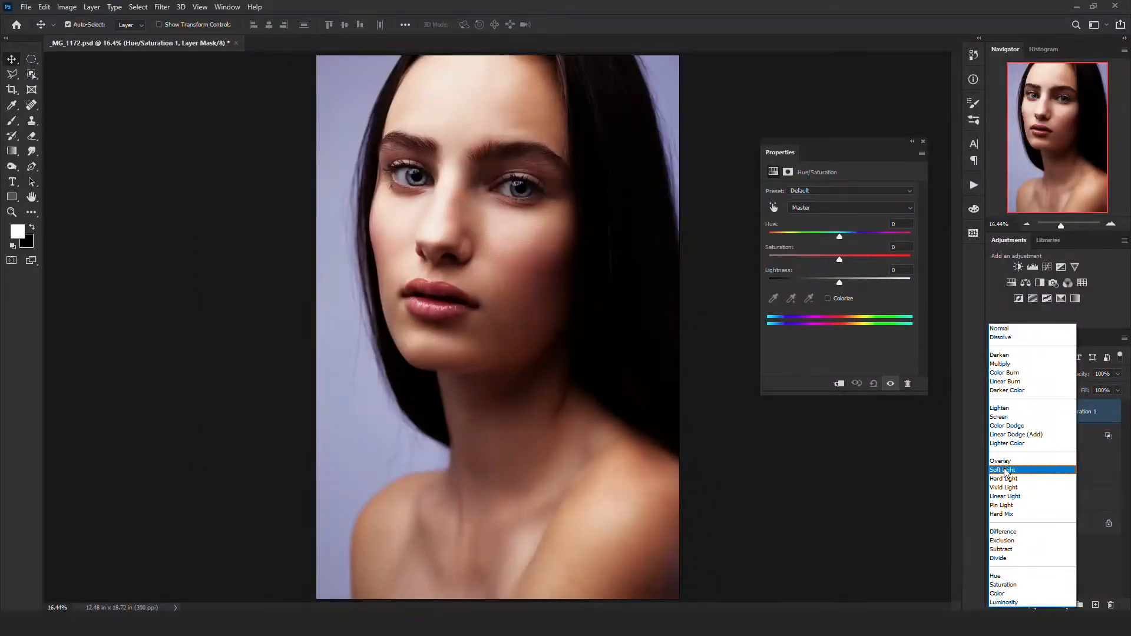
left_click(1006, 469)
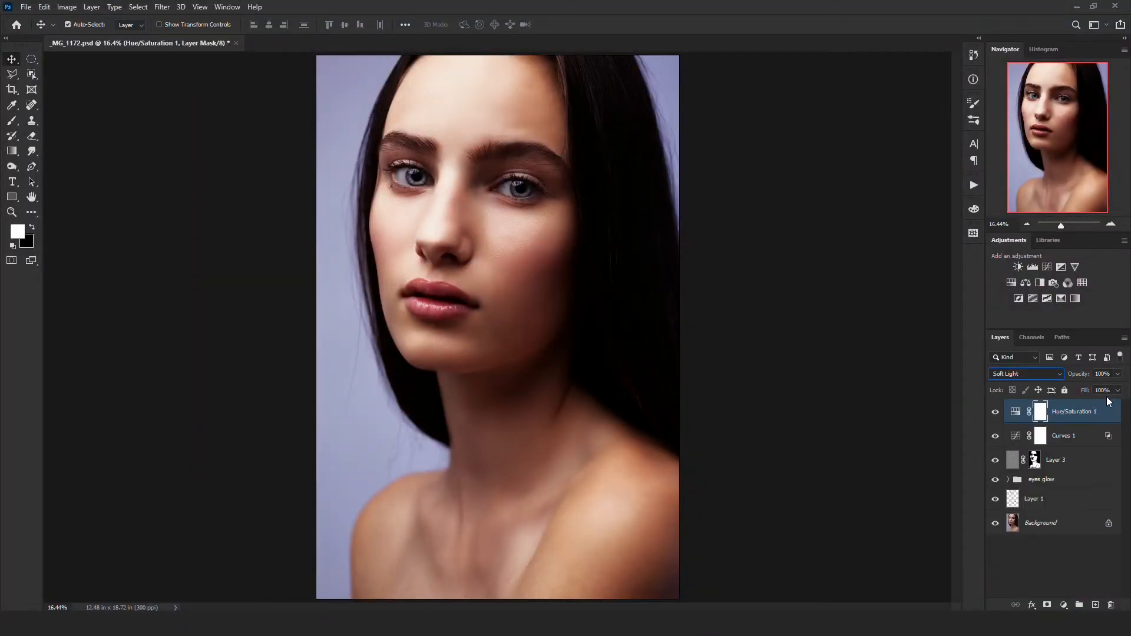
- Set the Hue/Saturation layer's opacity to 25% and compare the finished portrait with the original Background
left_click(1110, 373)
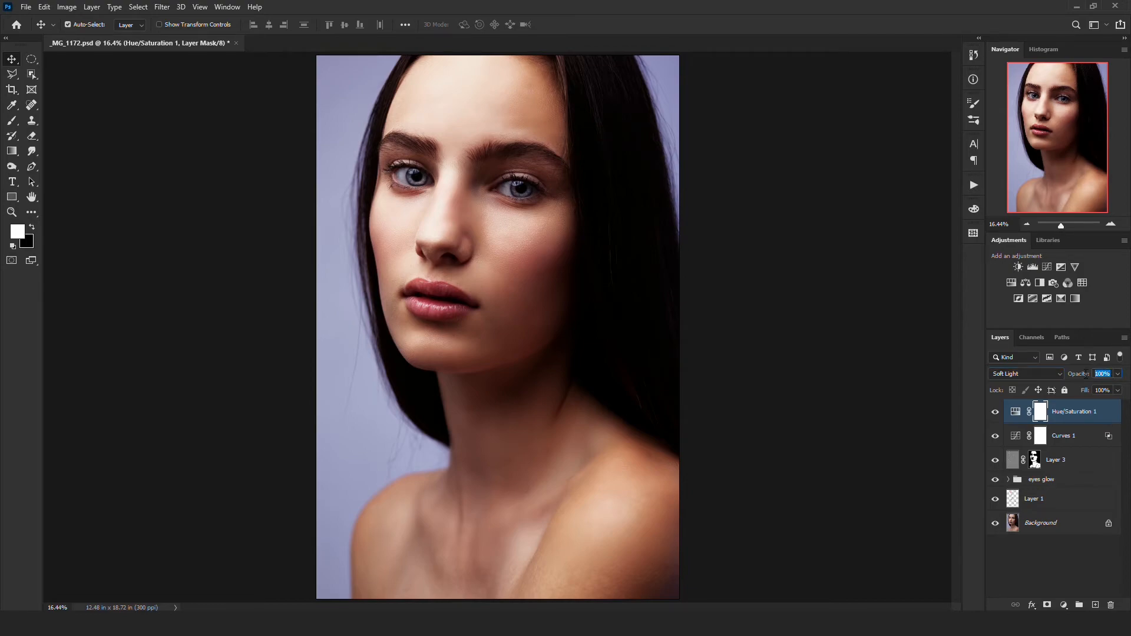
type("25")
key("Return")
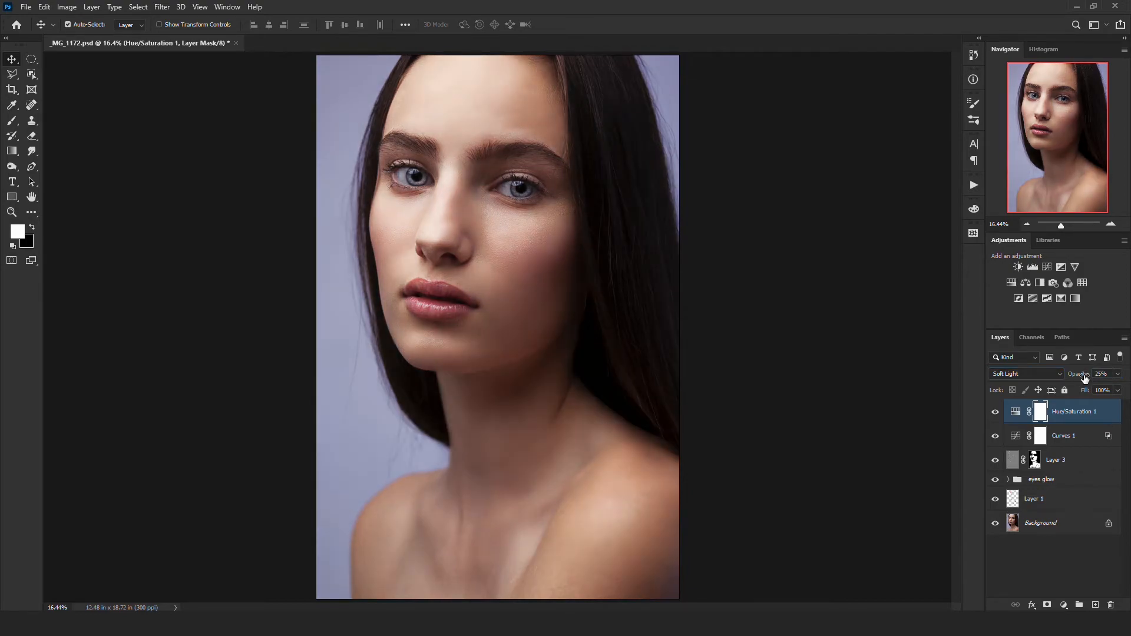
left_click(995, 524, "alt")
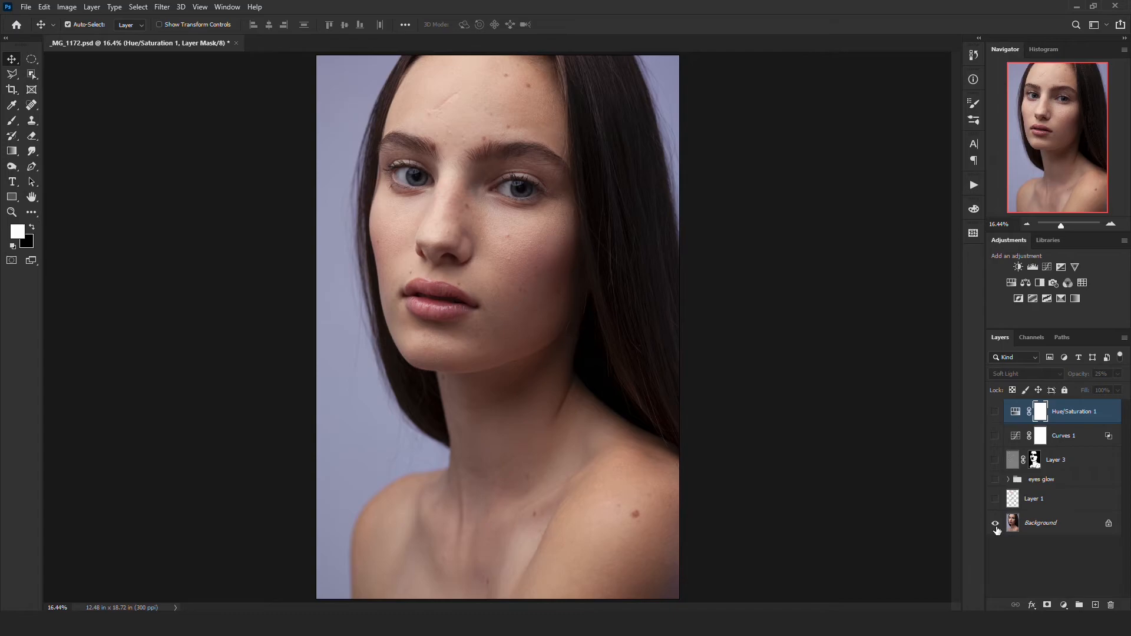
left_click(995, 523, "alt")
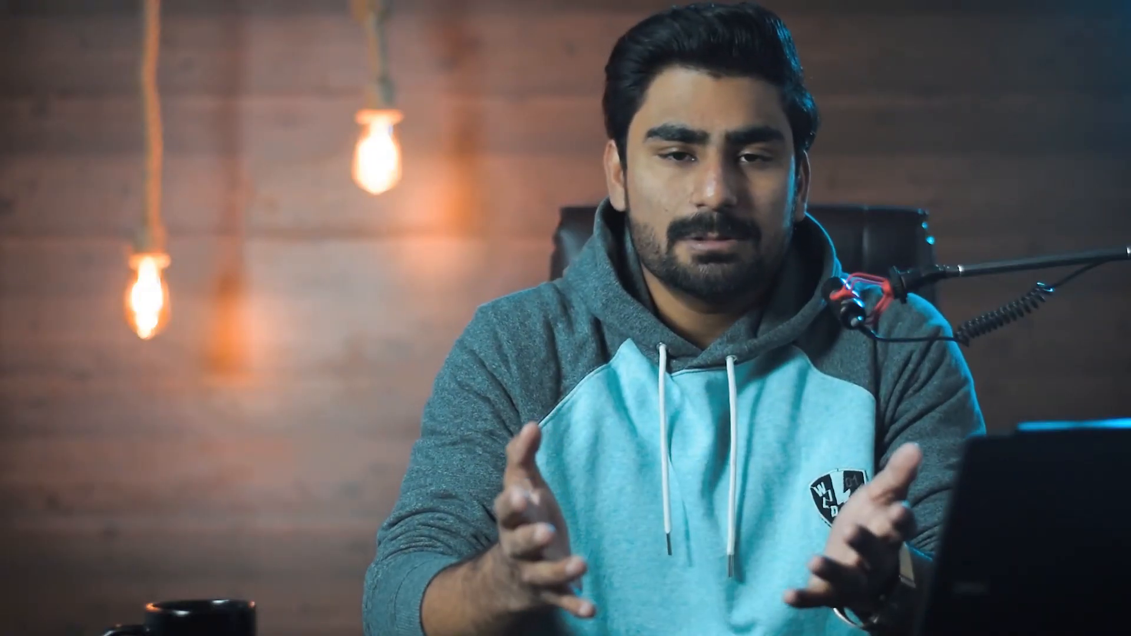